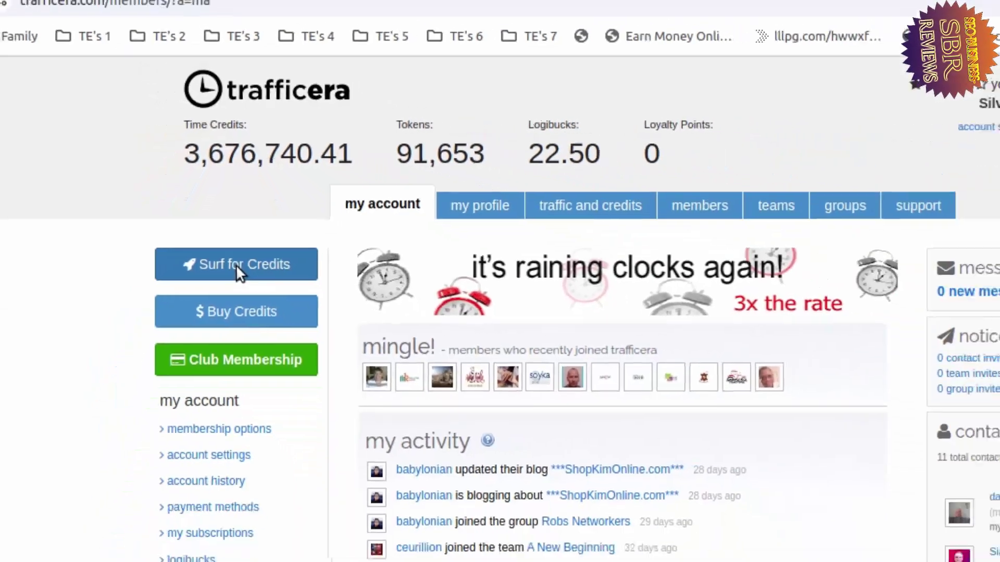
- Open the surf-for-credits login page and start surfing with the prefilled username and password
left_click(237, 393)
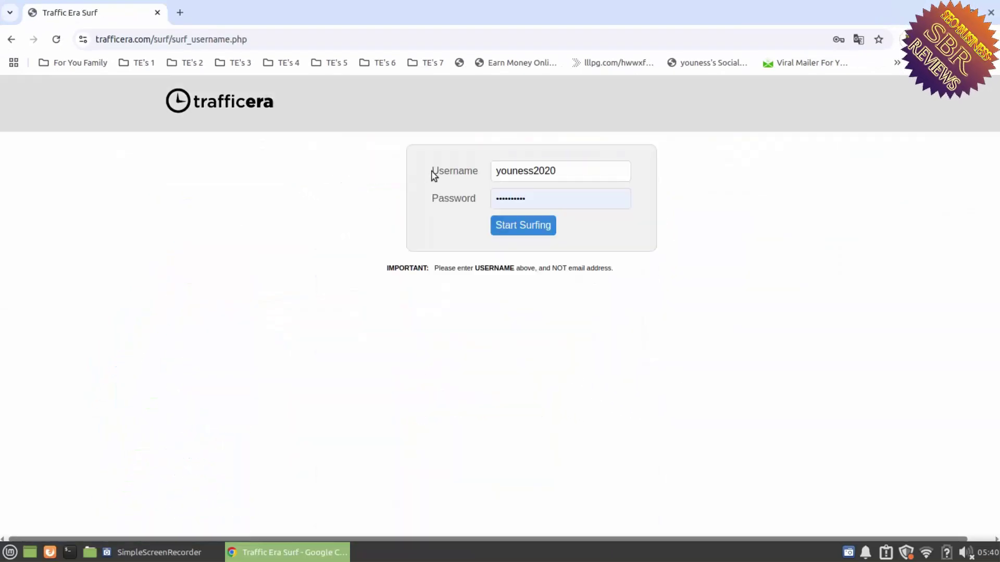
double_click(447, 172)
double_click(437, 198)
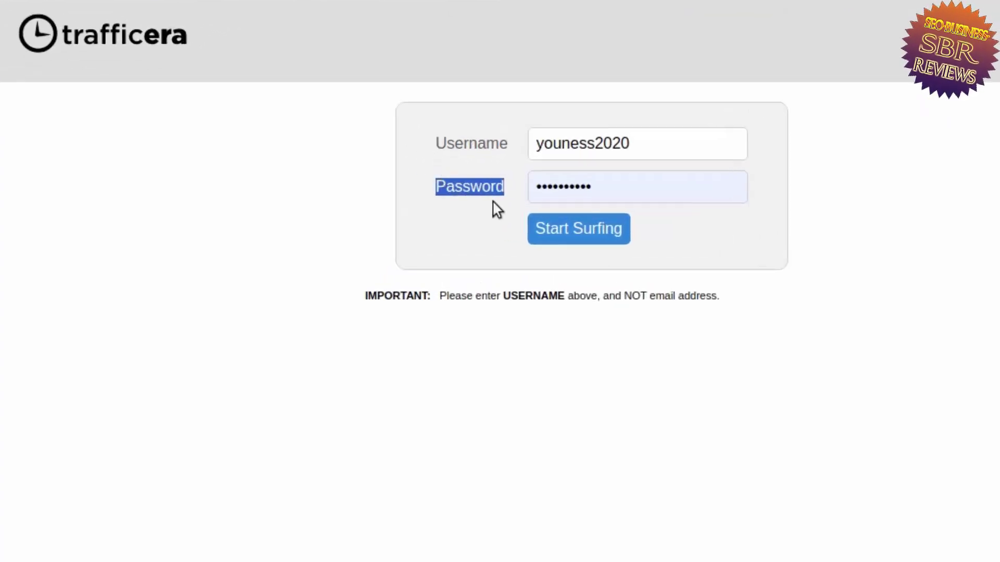
left_click(564, 230)
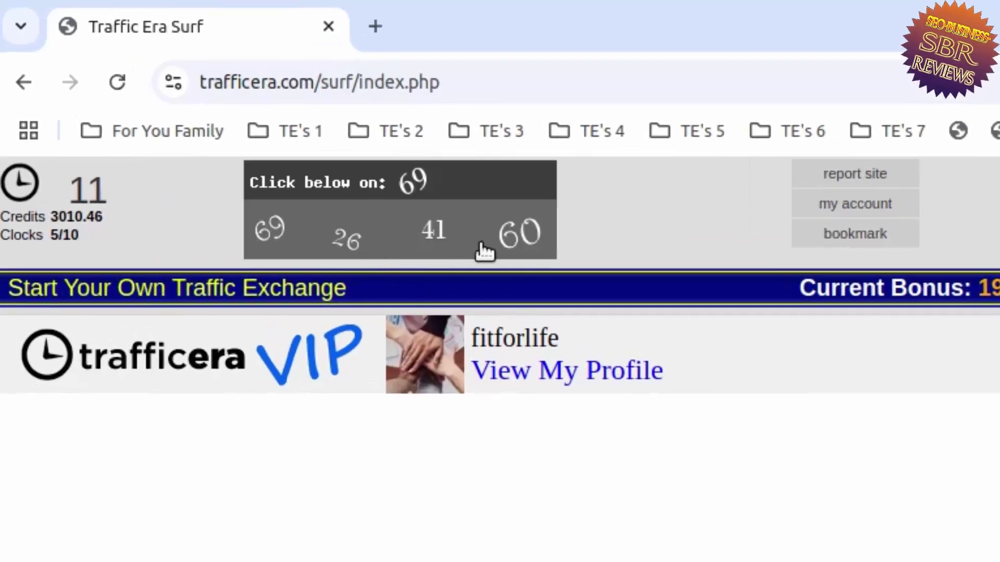
- Advance through three surf sites by choosing the number that matches each prompt
left_click(281, 240)
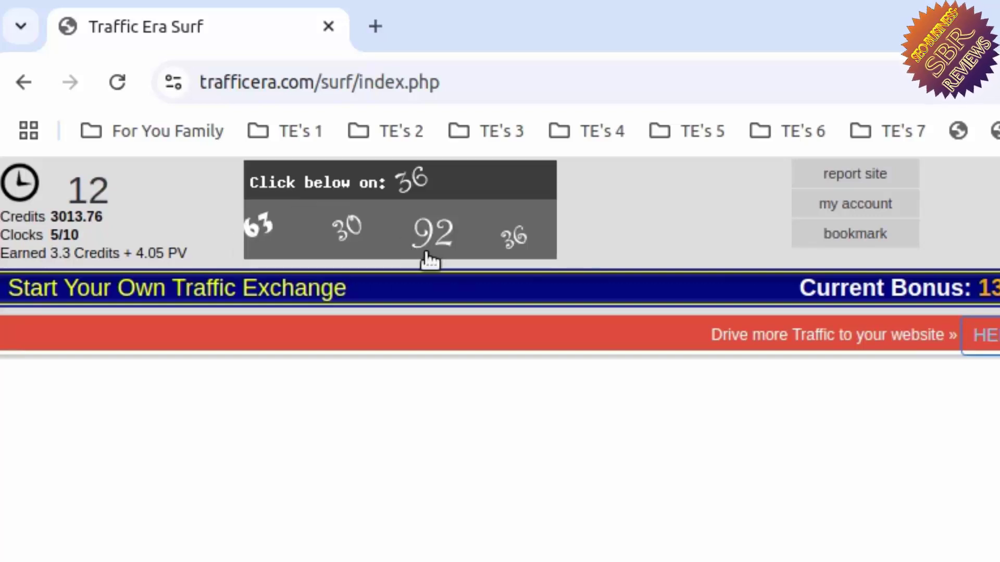
left_click(518, 239)
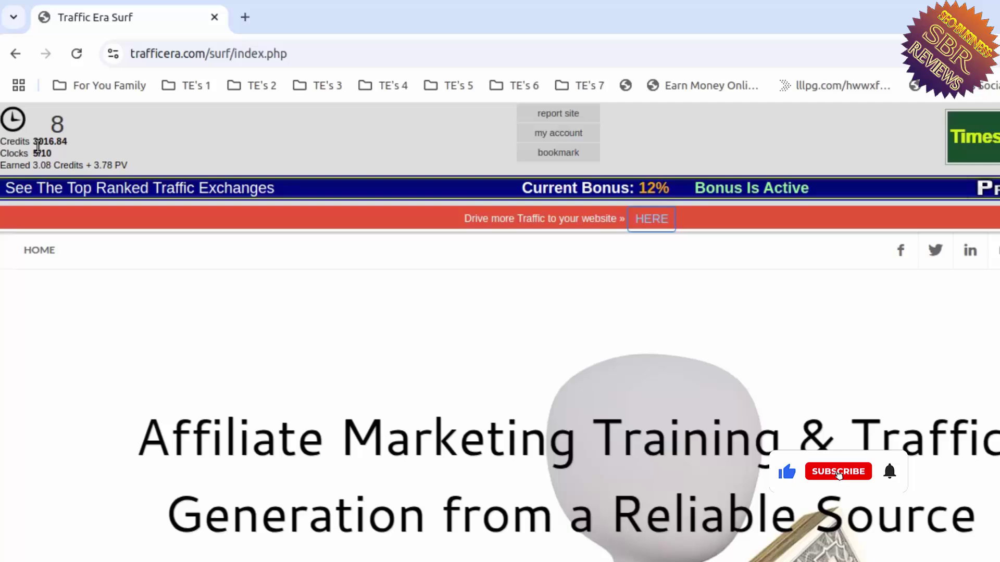
double_click(59, 221)
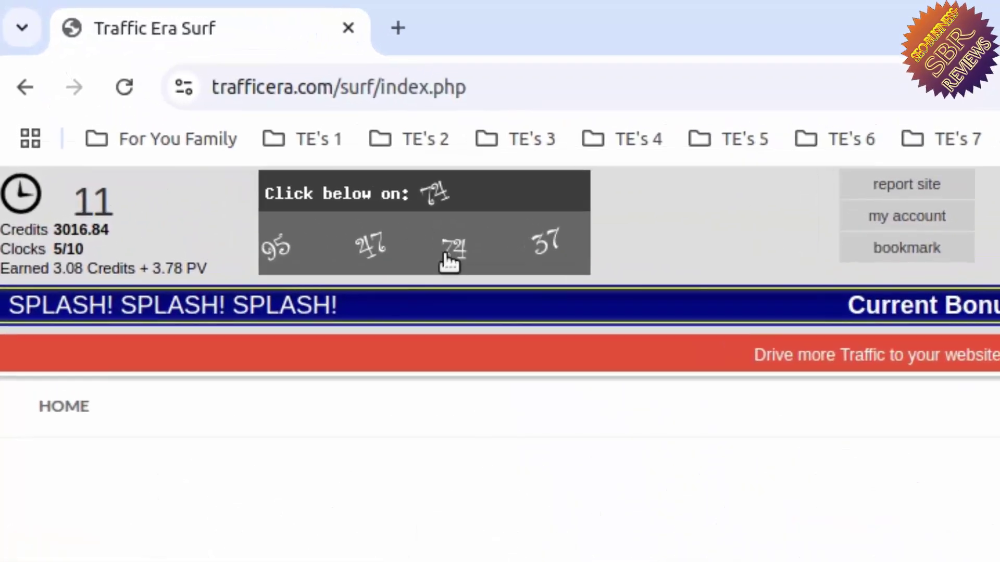
left_click(360, 204)
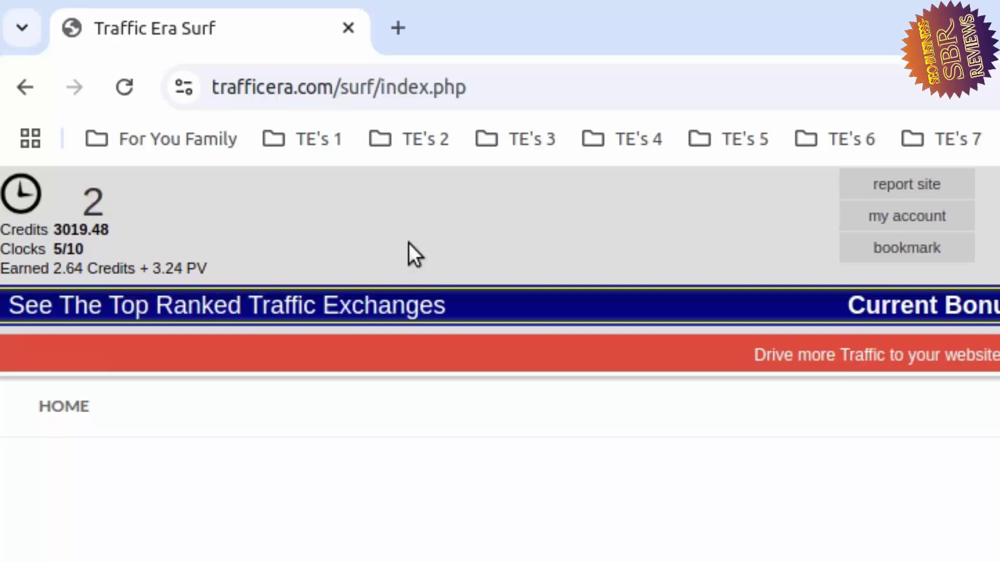
- Check the Clocks counter and continue through five more surf sites, choosing the matching number for each prompt
left_click_drag(4, 252, 96, 252)
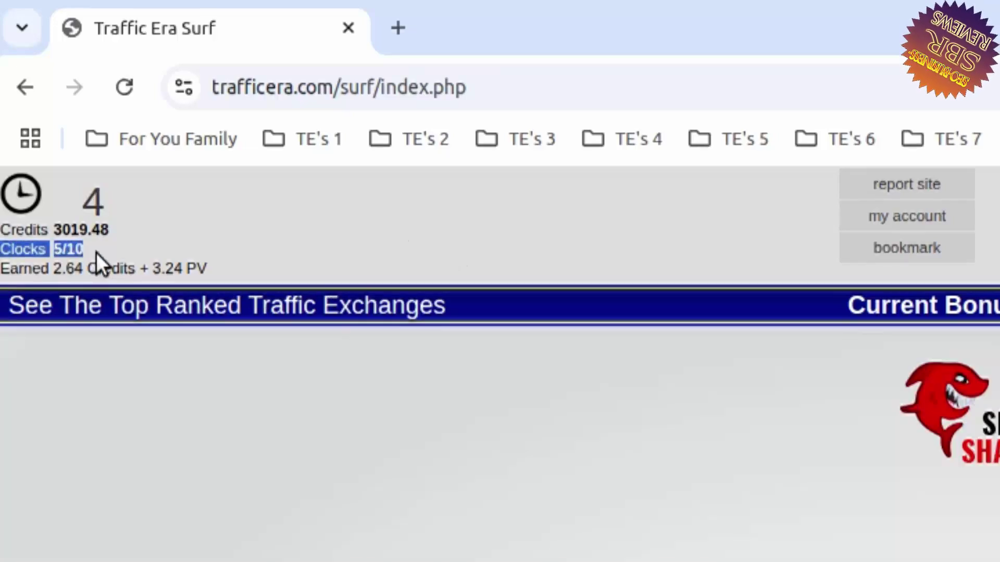
double_click(105, 252)
left_click(105, 252)
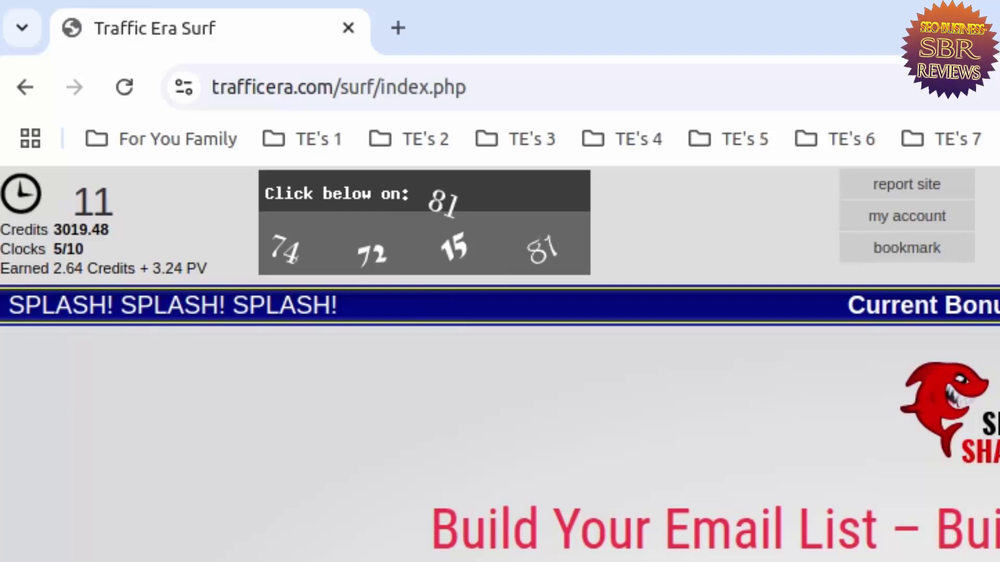
left_click(541, 260)
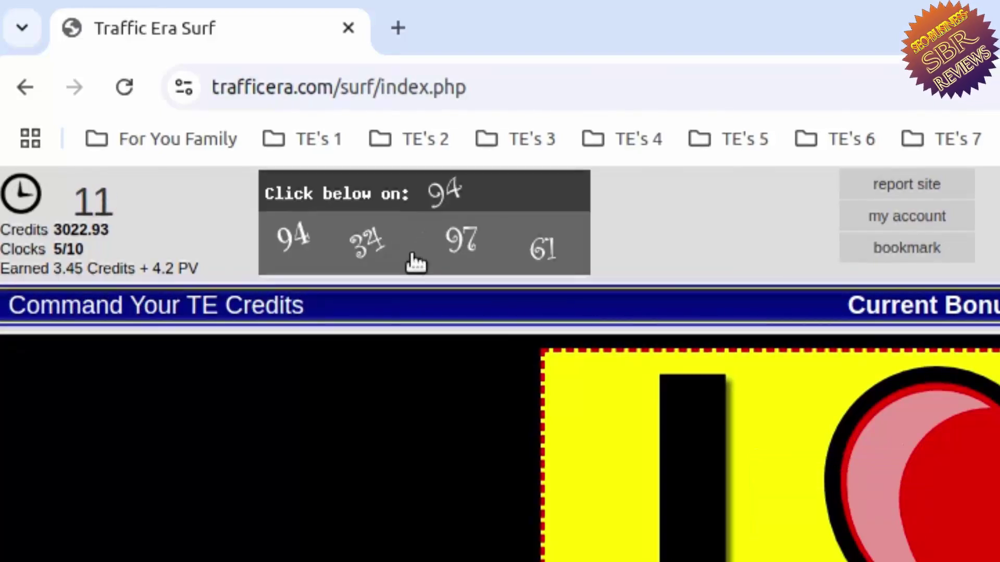
left_click(299, 239)
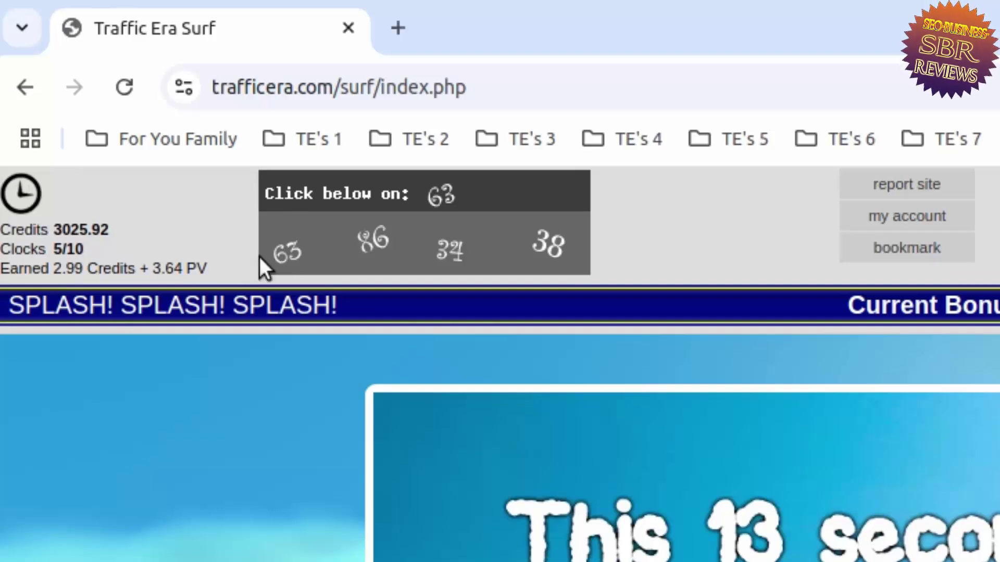
left_click(298, 249)
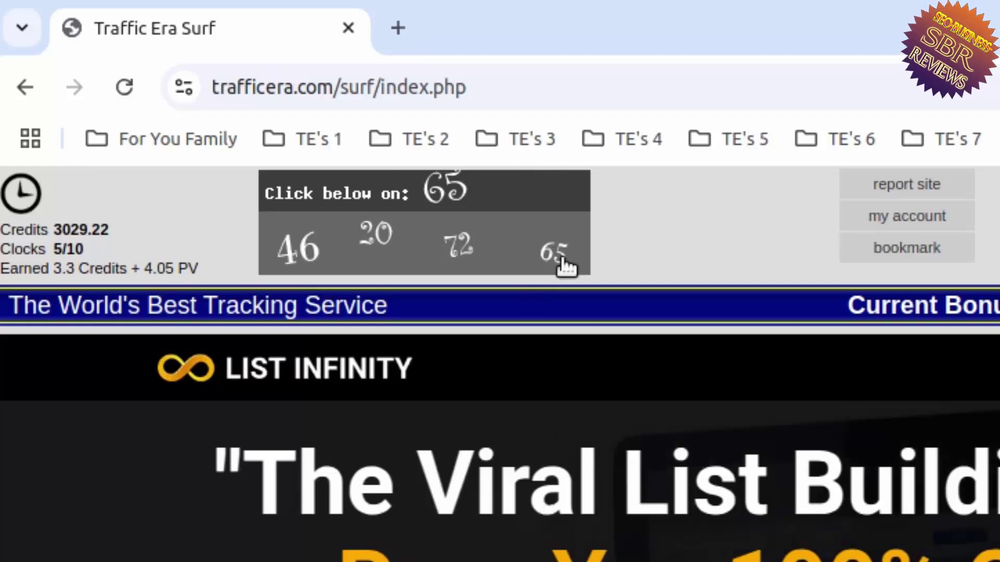
left_click(562, 259)
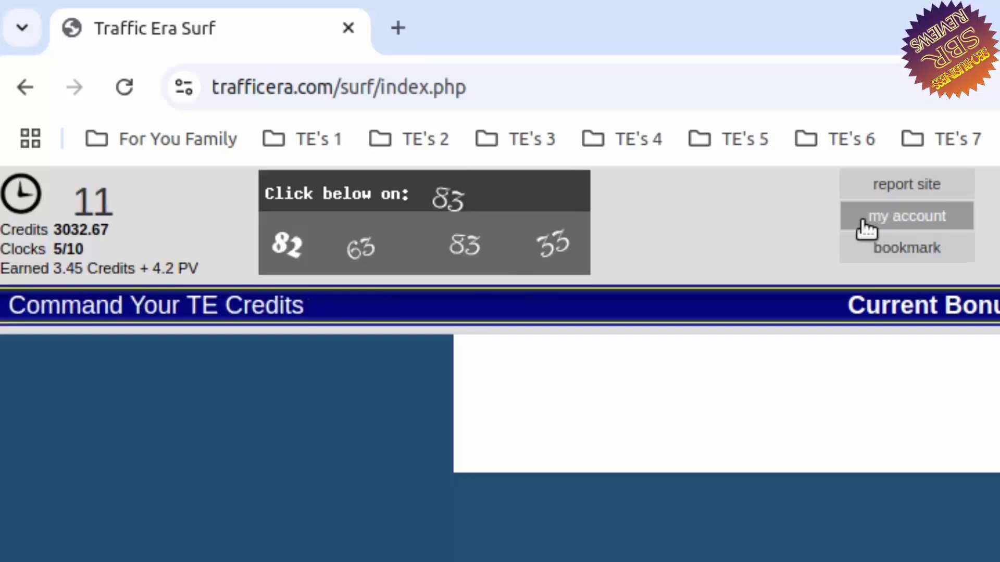
left_click(475, 255)
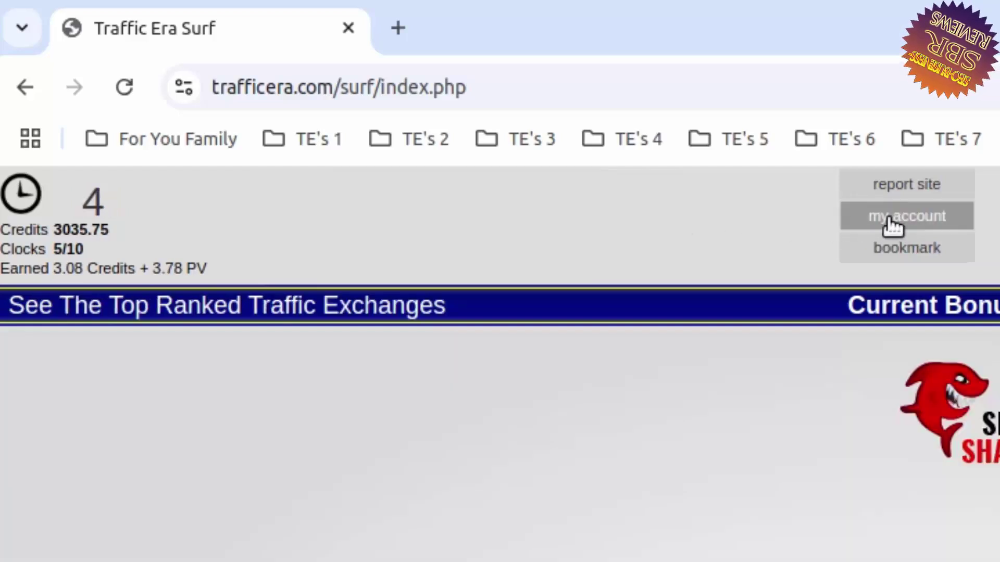
- Open the member account page and review the Logibucks balance and the membership level
left_click(890, 219)
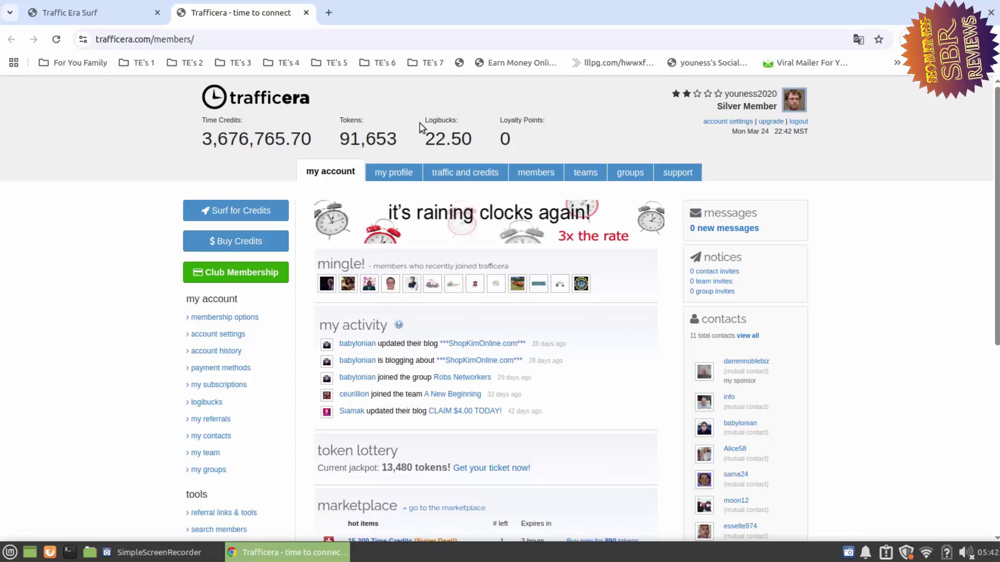
left_click_drag(421, 127, 462, 127)
double_click(463, 131)
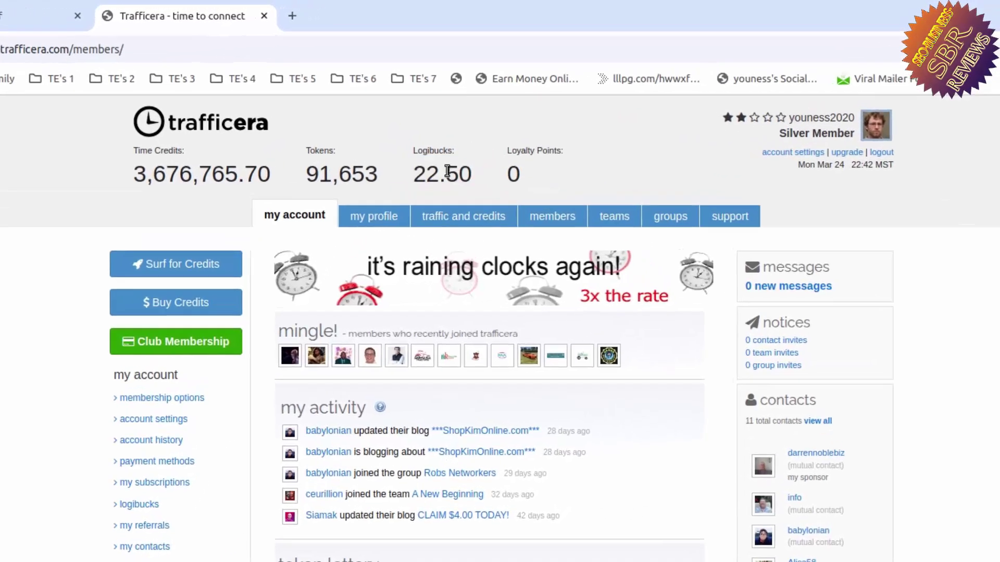
double_click(452, 137)
left_click(442, 211)
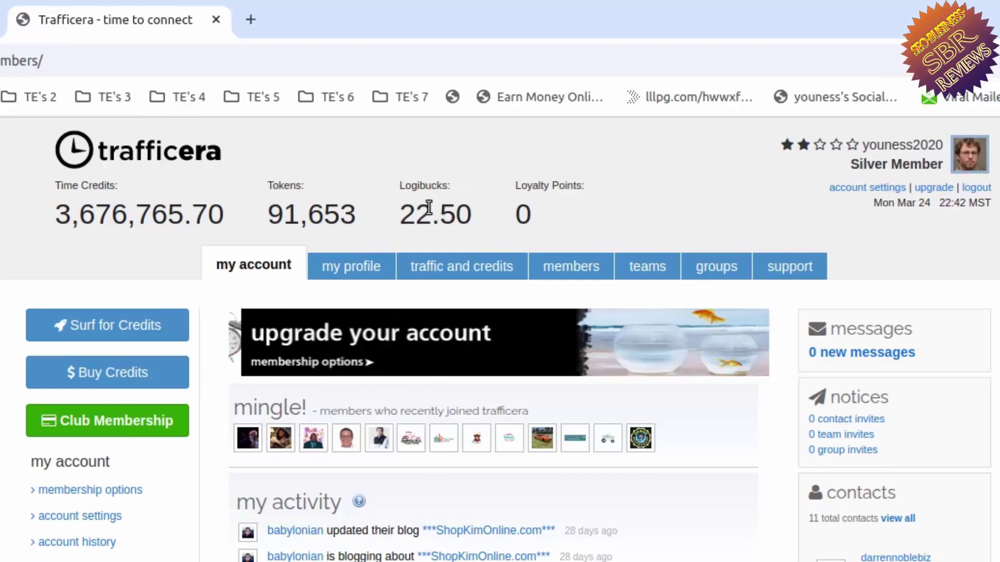
left_click_drag(842, 166, 938, 163)
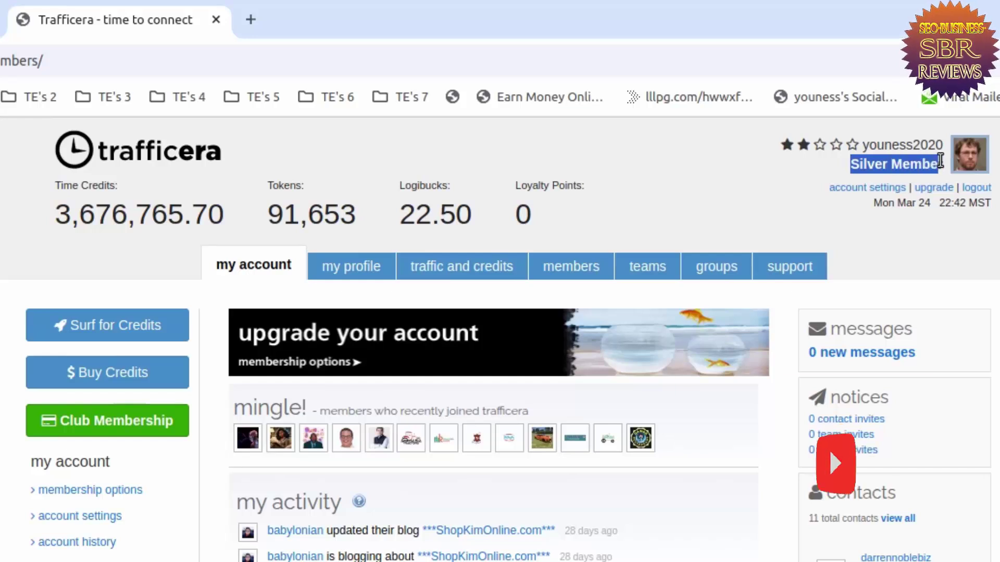
double_click(938, 157)
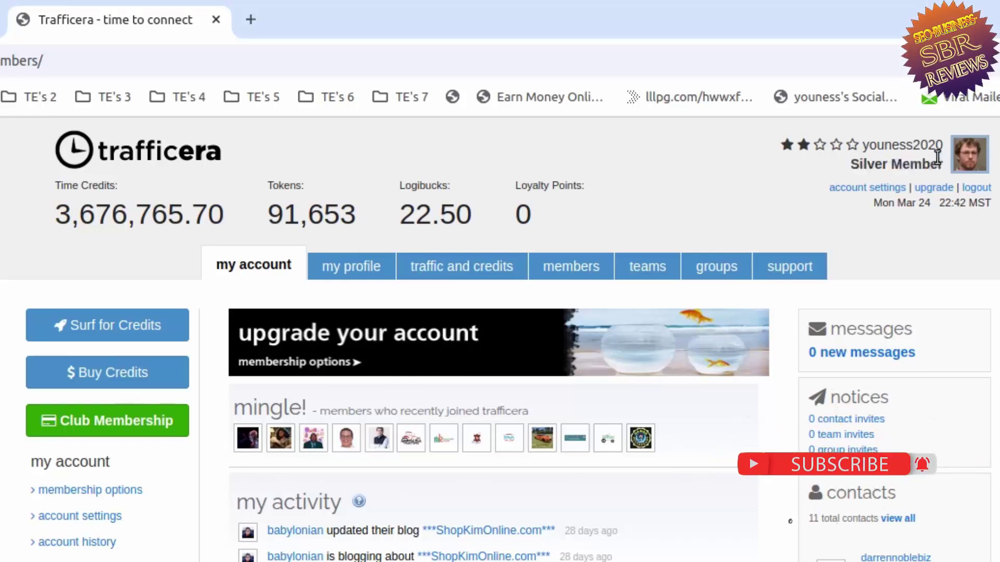
triple_click(937, 157)
left_click(937, 157)
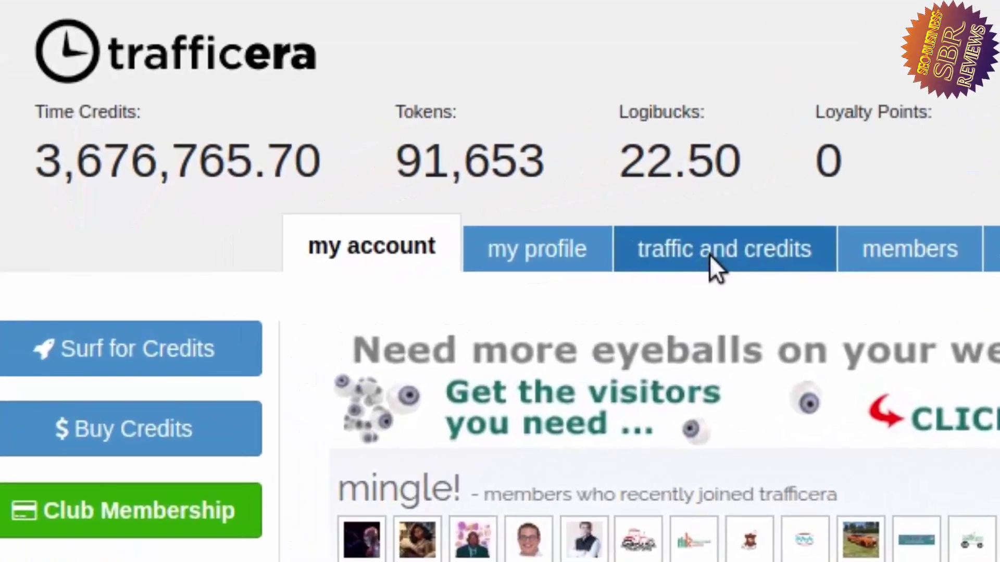
- Go to the traffic and credits section and open its page for getting Logibucks
left_click(710, 255)
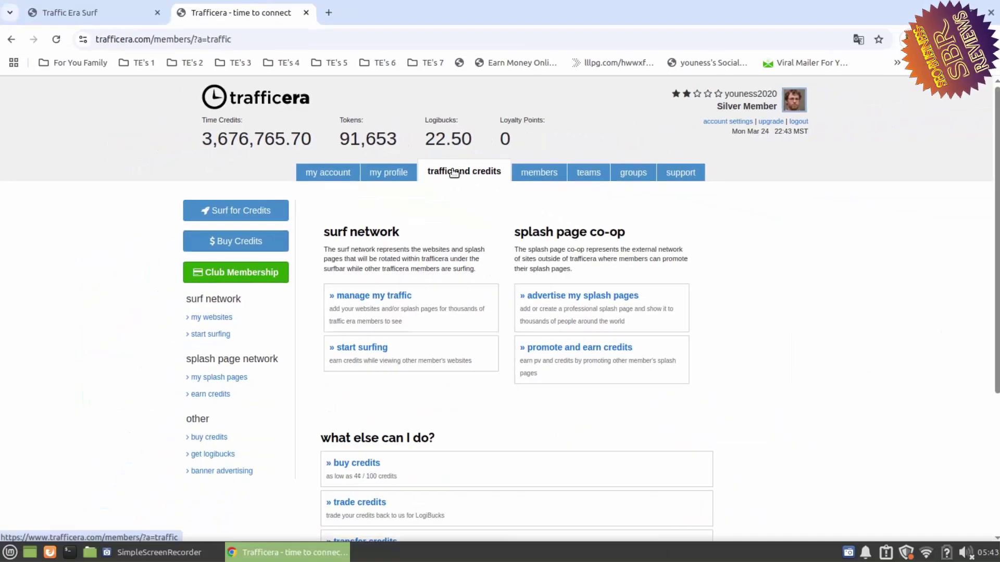
scroll(453, 172, "down", 3)
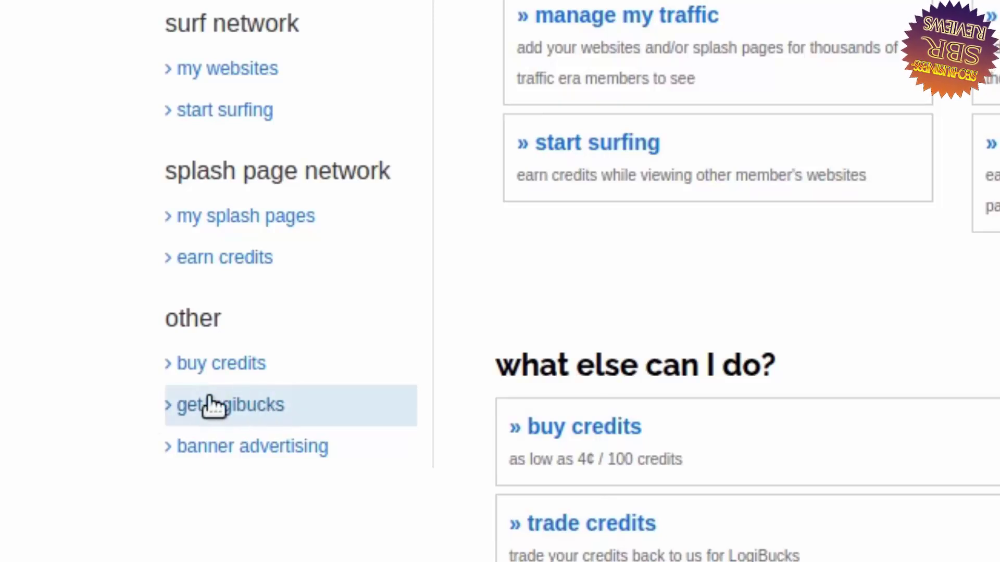
left_click_drag(156, 313, 242, 315)
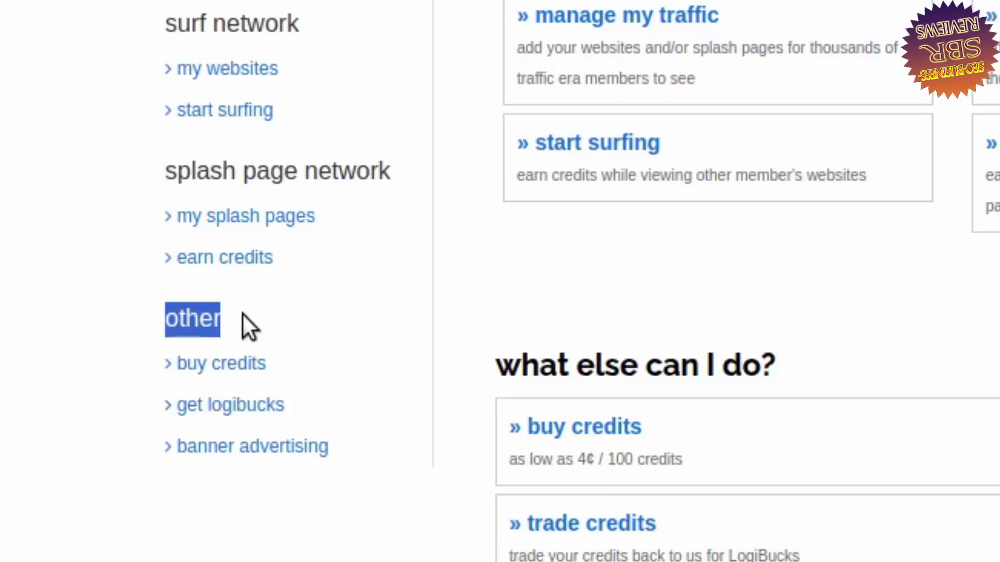
double_click(242, 313)
left_click(242, 313)
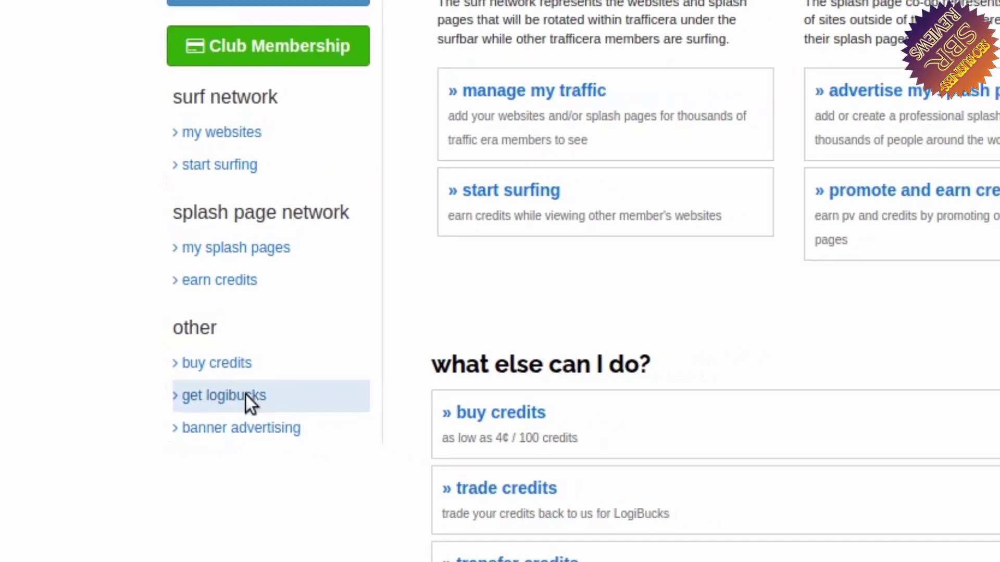
left_click(257, 404)
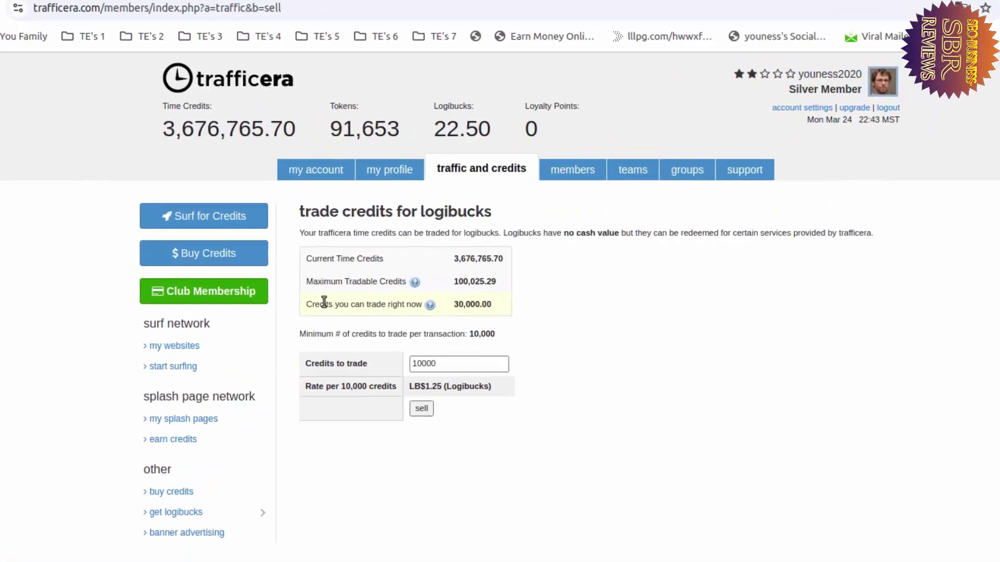
- Examine the maximum tradable credits and the credits that can be traded right now
triple_click(335, 282)
triple_click(334, 283)
left_click(335, 282)
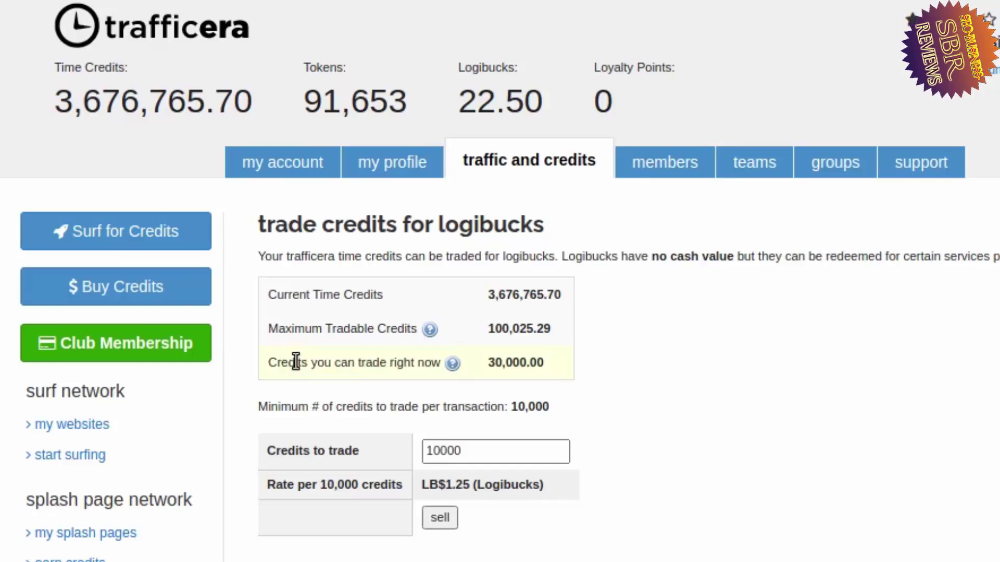
left_click_drag(270, 364, 415, 369)
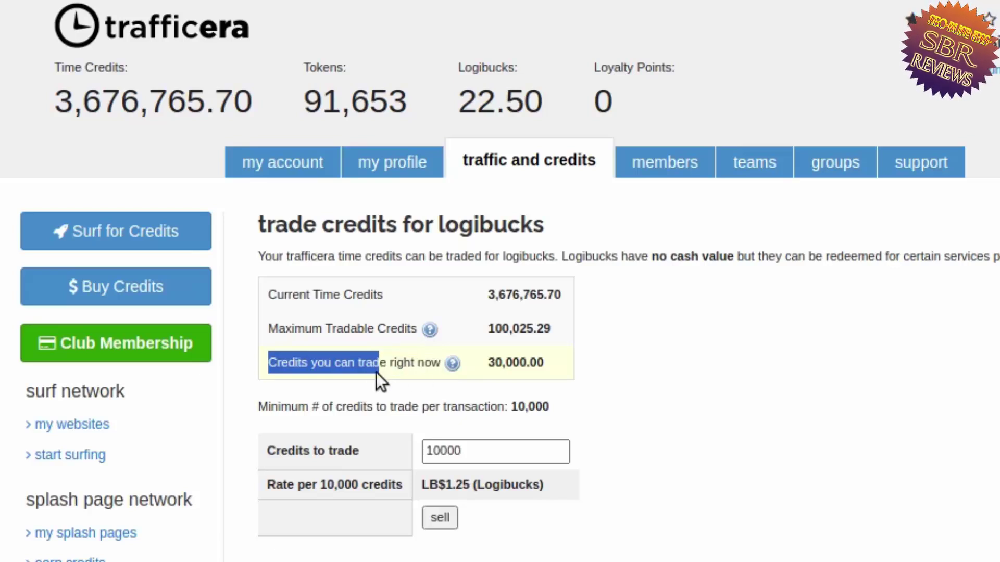
left_click(539, 354)
double_click(539, 354)
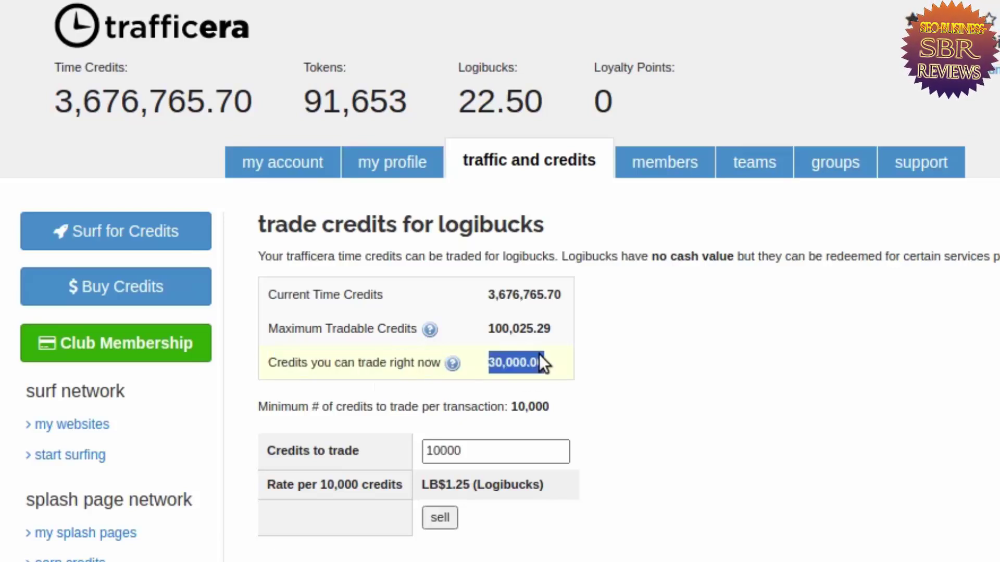
double_click(539, 354)
double_click(539, 354)
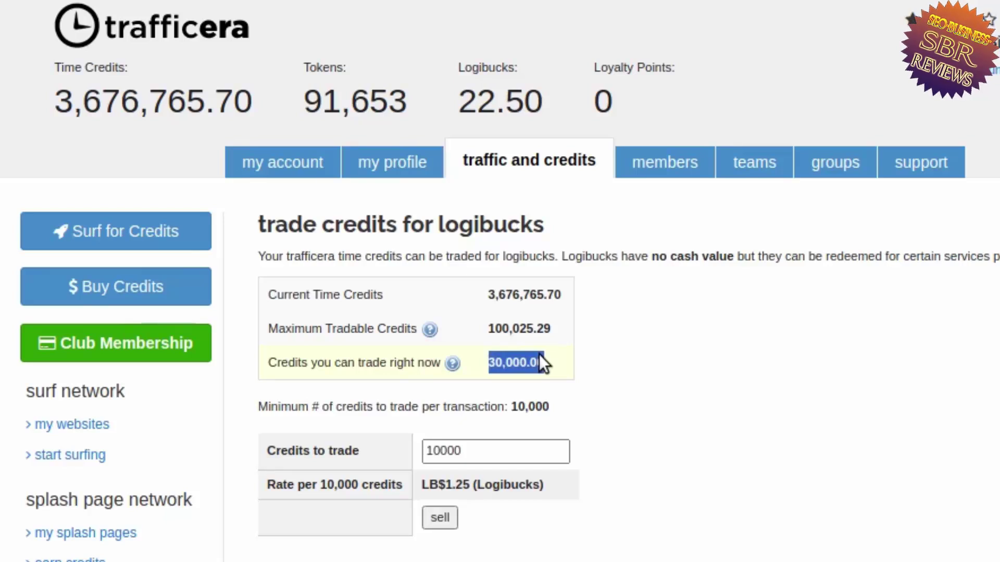
- Clear the prefilled number of credits to trade
double_click(527, 446)
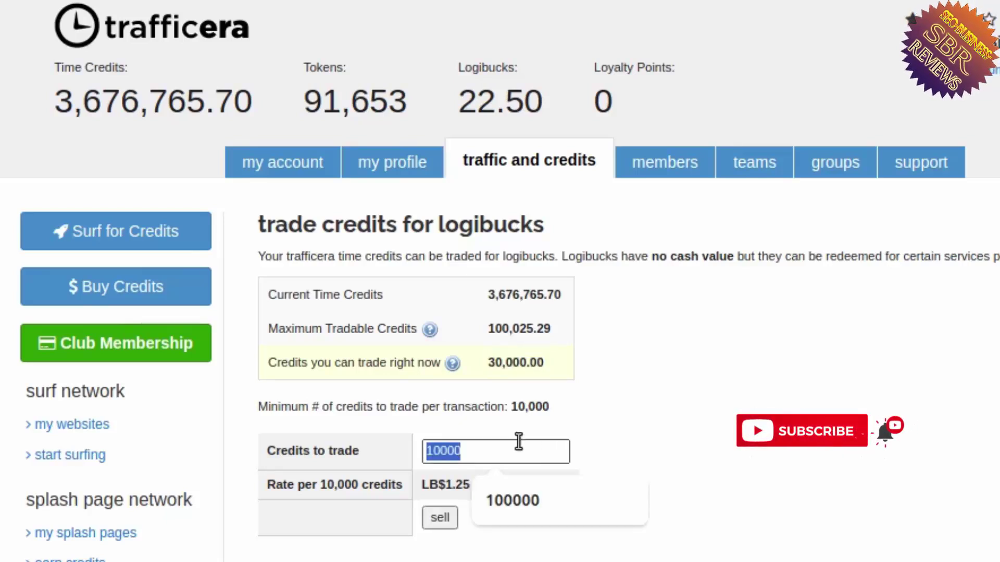
key("BackSpace")
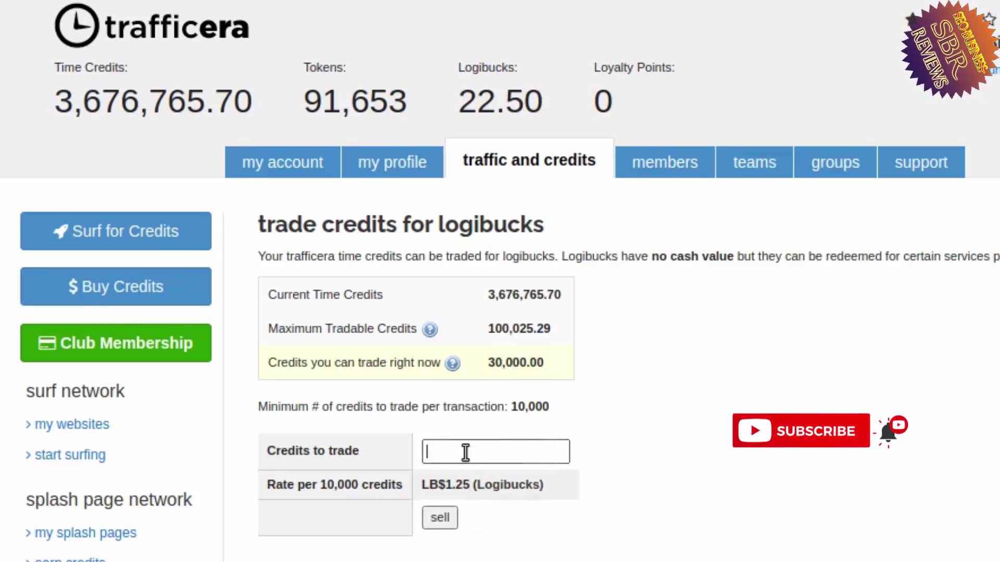
- Examine the exchange rate per 10,000 credits and its Logibucks value
triple_click(310, 491)
double_click(310, 491)
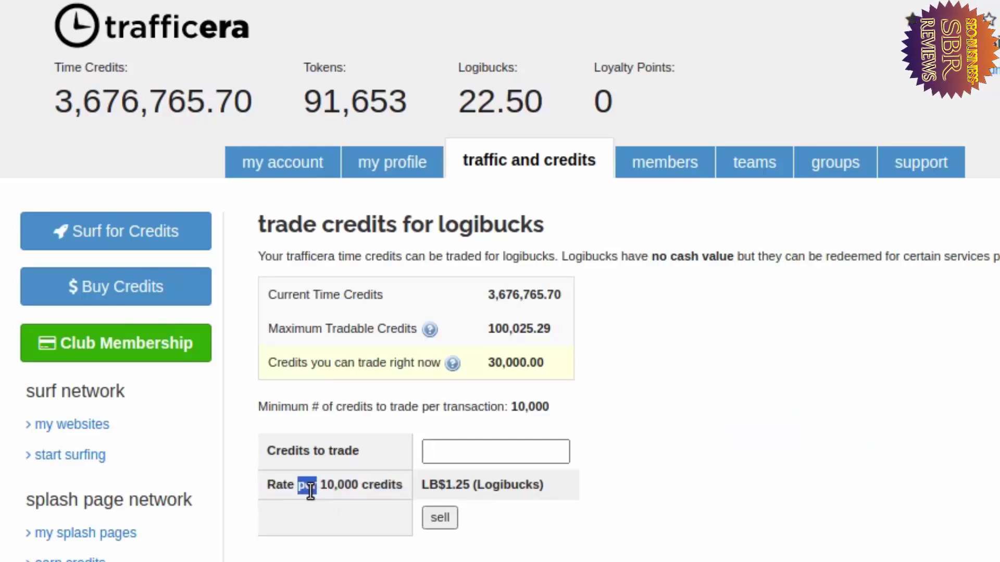
left_click(310, 491)
triple_click(311, 491)
double_click(311, 491)
triple_click(310, 491)
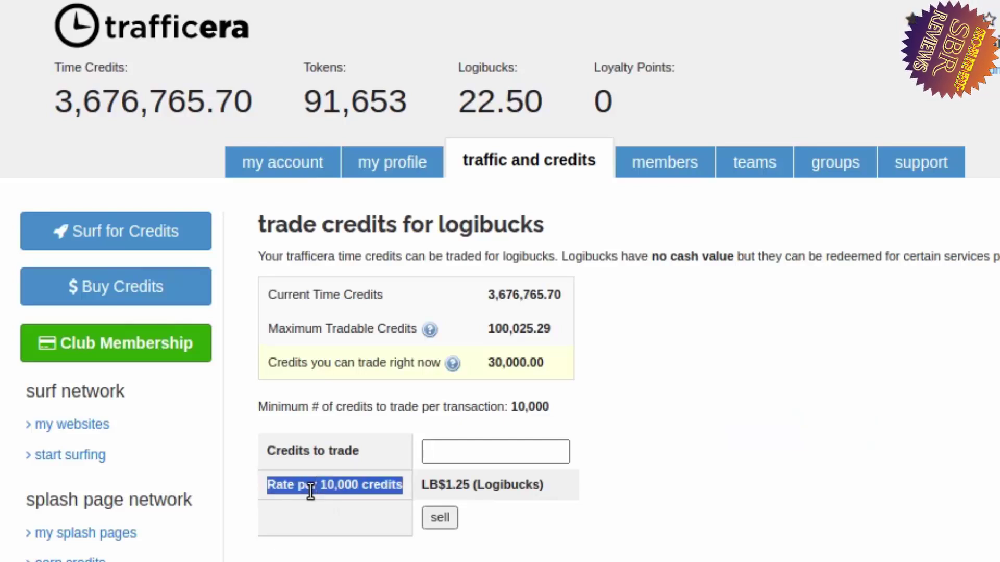
double_click(311, 491)
triple_click(449, 491)
double_click(449, 491)
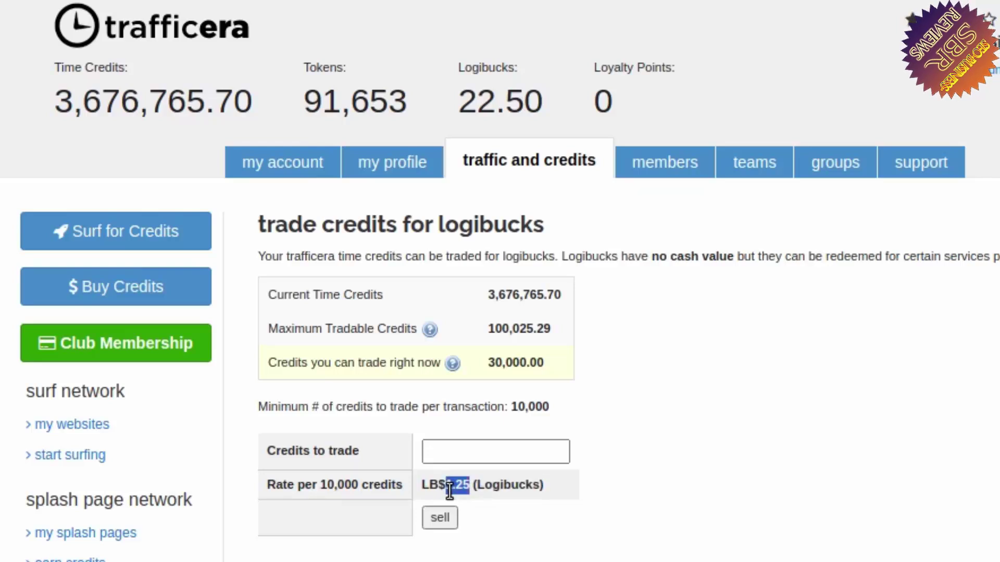
triple_click(450, 491)
triple_click(449, 491)
left_click(449, 491)
- Set the credits to trade to 30000 and sell them for Logibucks
left_click(468, 450)
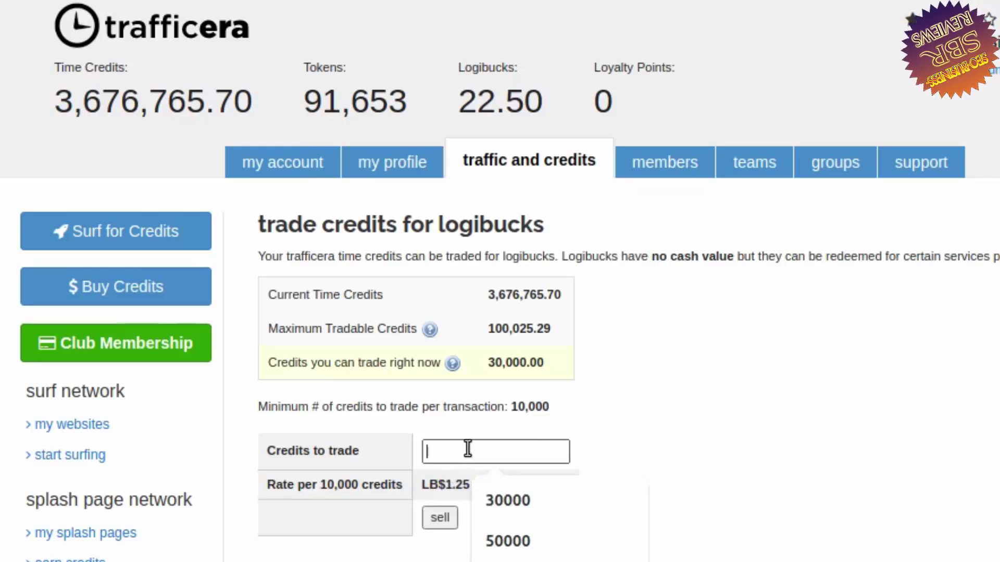
left_click(502, 501)
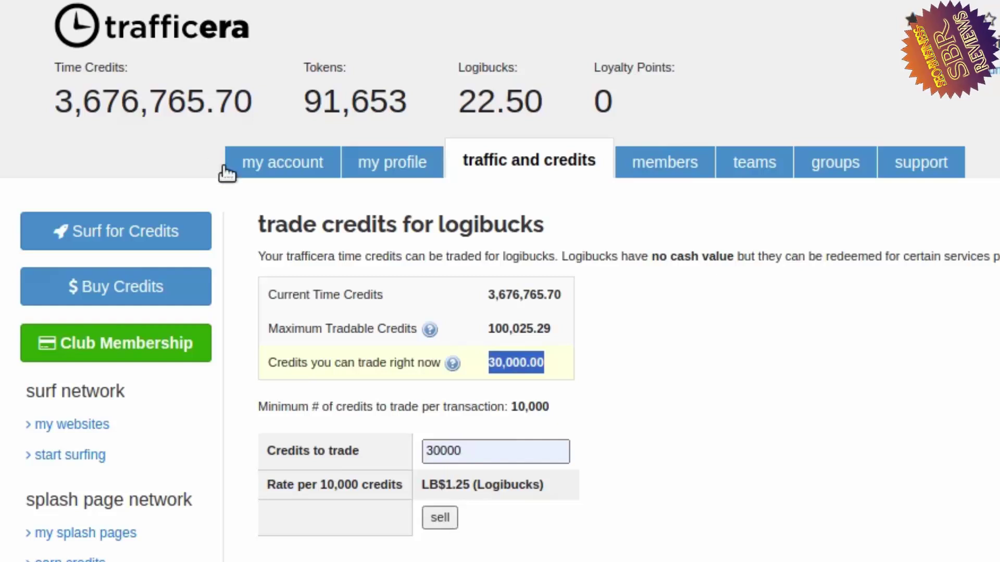
left_click_drag(82, 107, 206, 102)
left_click(205, 102)
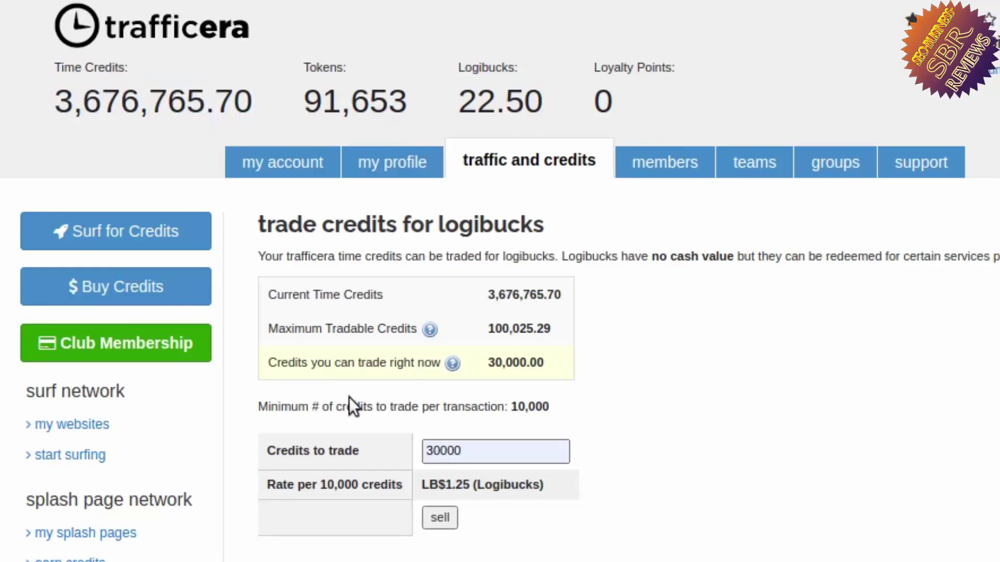
left_click(436, 518)
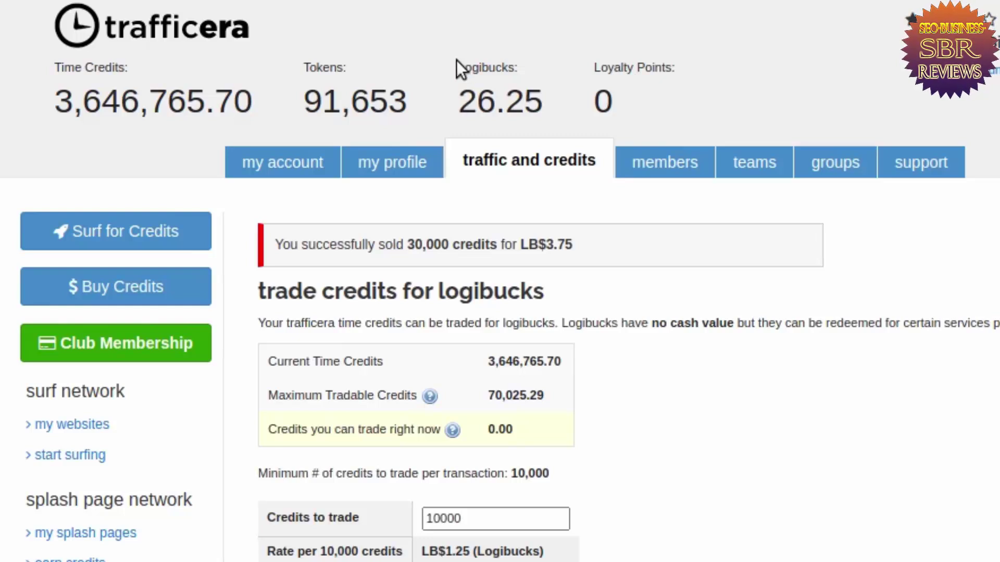
- Examine the Logibucks balance in the account summary after the trade
left_click_drag(456, 60, 555, 83)
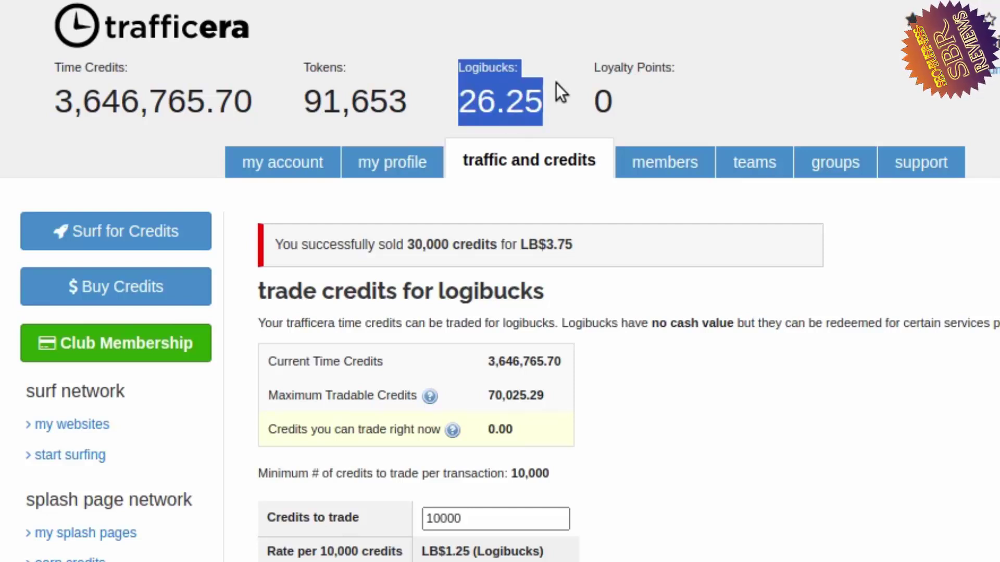
double_click(511, 91)
double_click(510, 92)
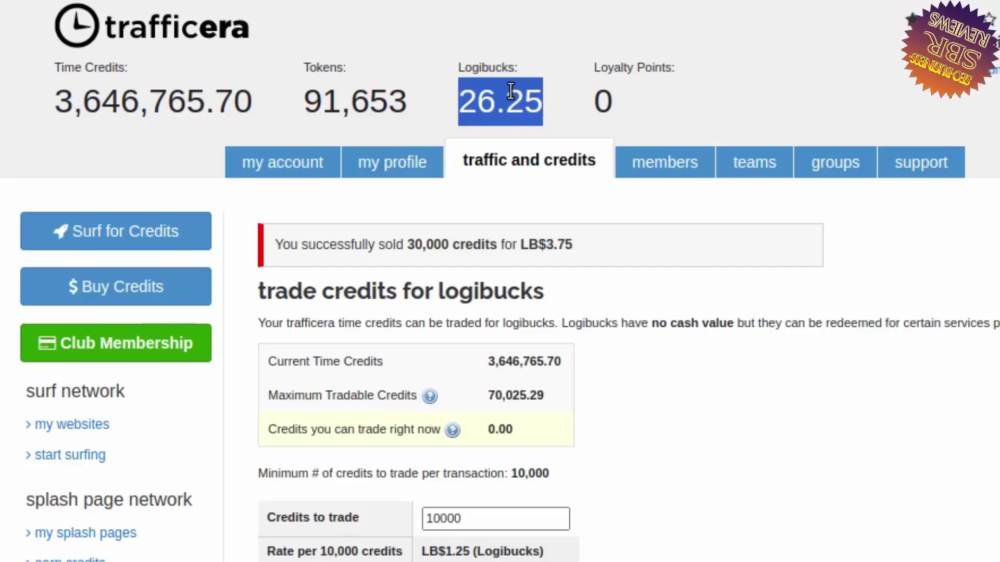
left_click(510, 92)
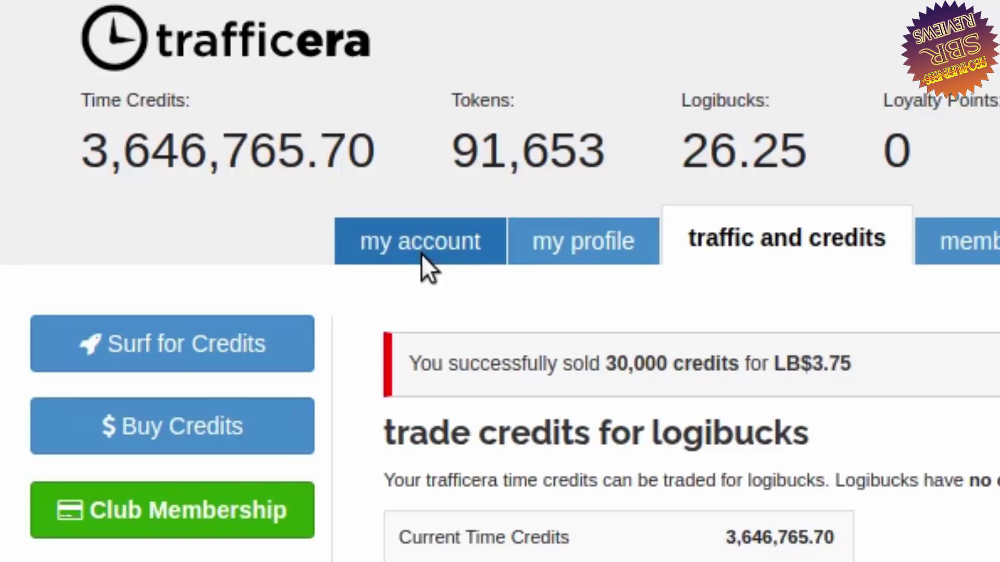
- Go to the account page and examine the current membership level
left_click(421, 254)
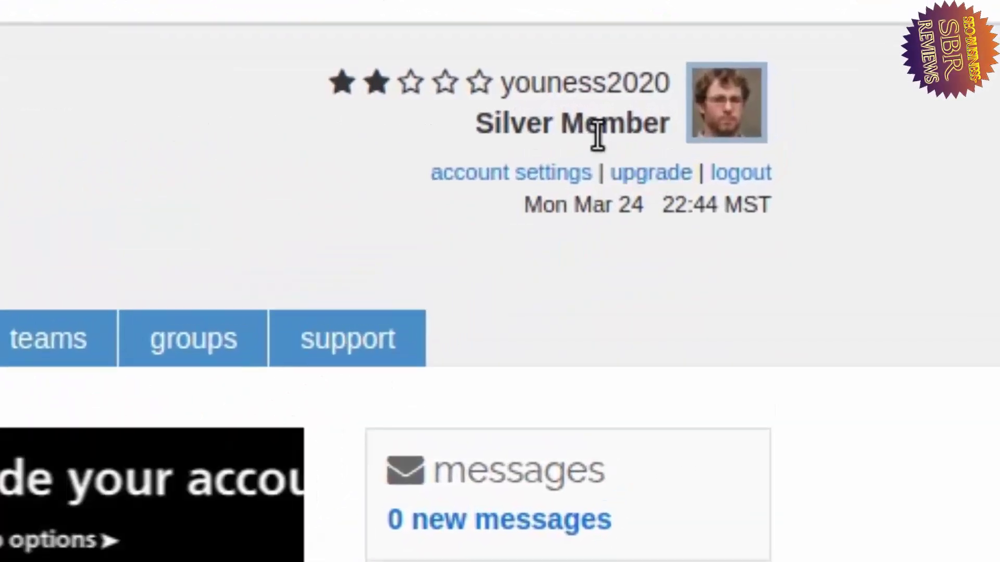
double_click(750, 106)
triple_click(583, 124)
triple_click(583, 124)
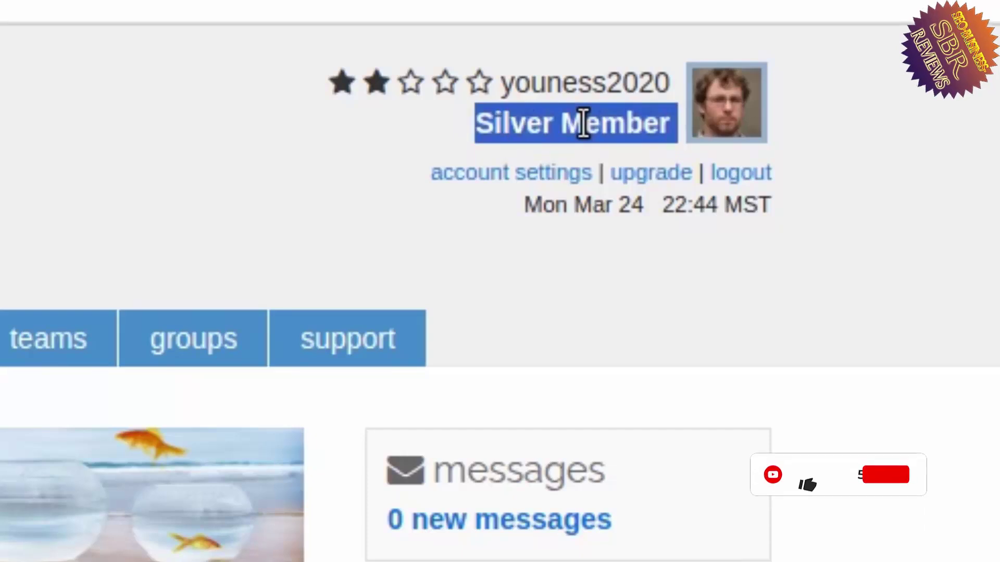
left_click(583, 123)
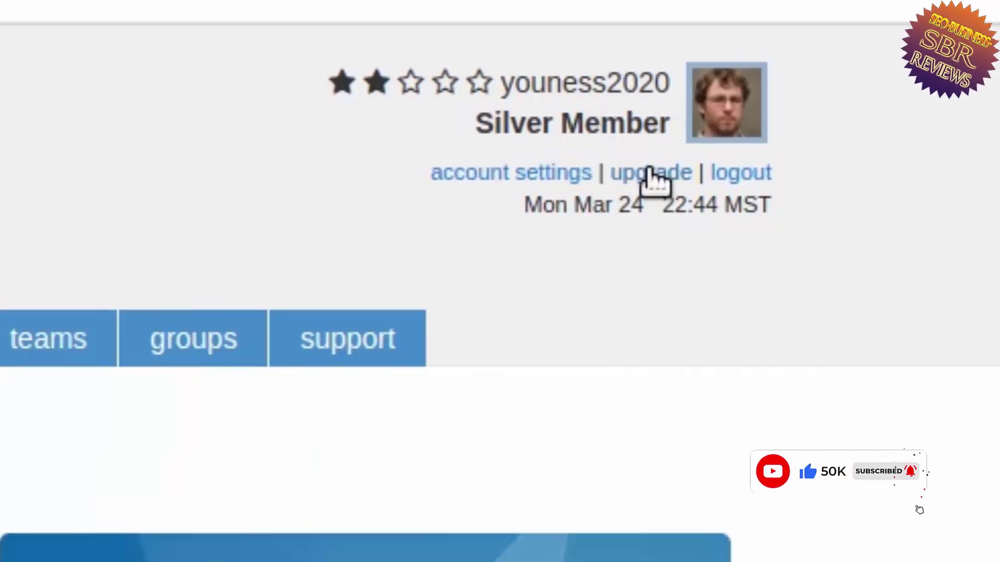
- Open the membership upgrade options, review the available levels and continue with Gold to its payment terms
left_click(651, 173)
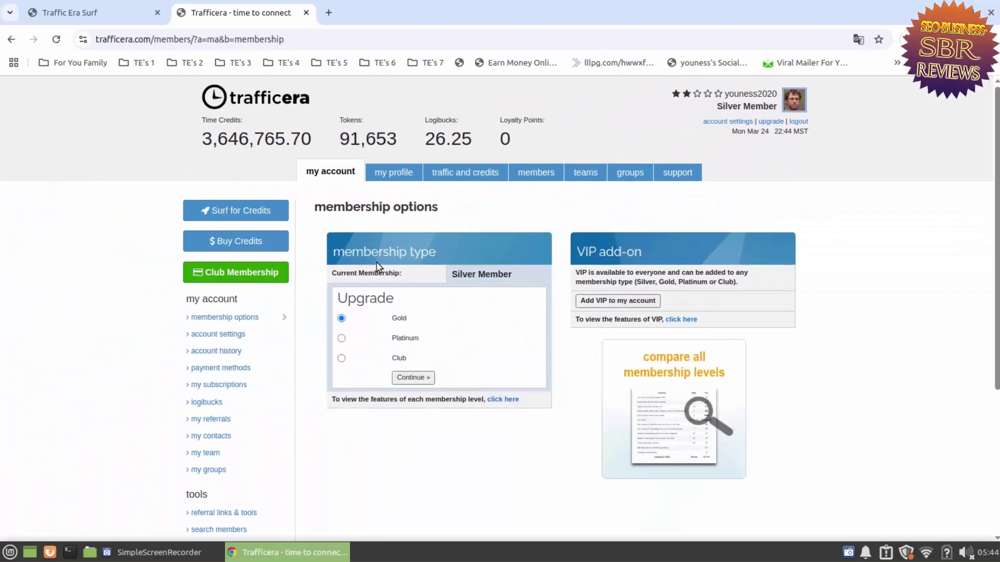
double_click(380, 250)
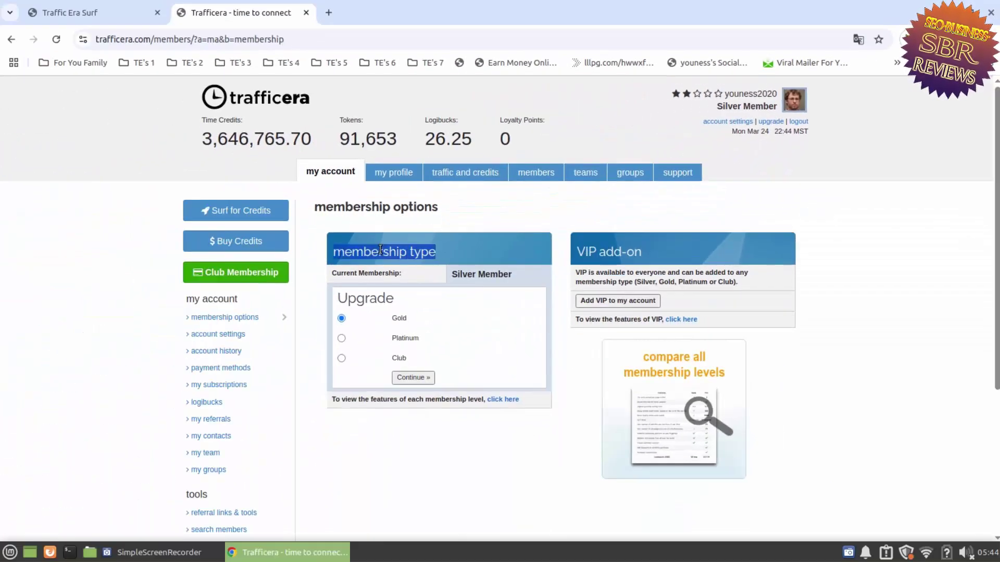
left_click(380, 250)
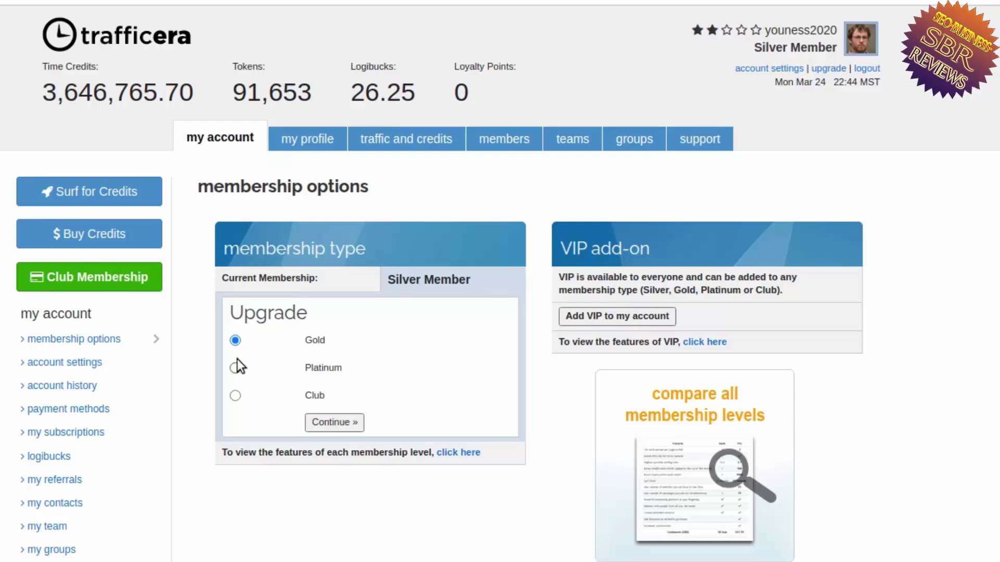
double_click(311, 367)
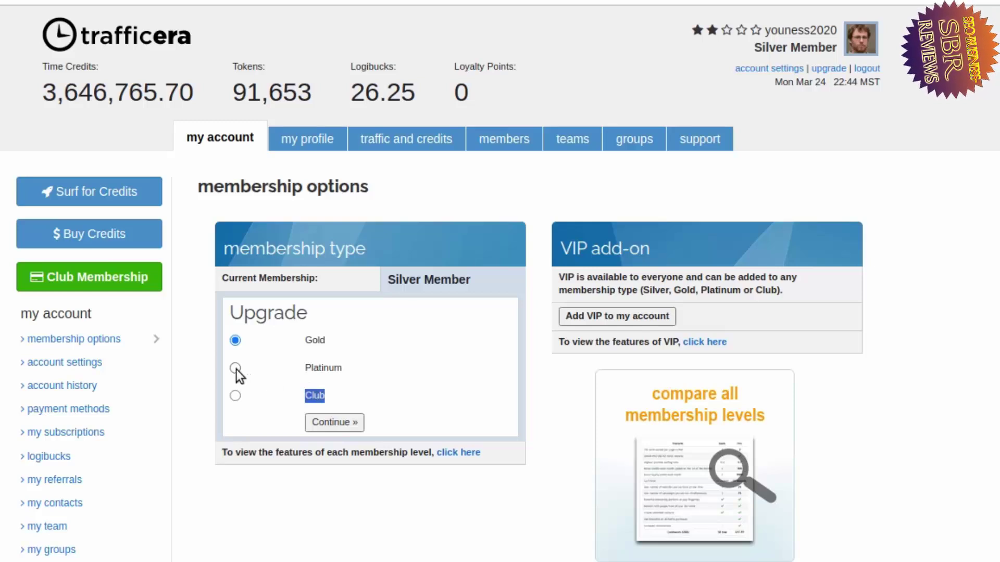
left_click(312, 419)
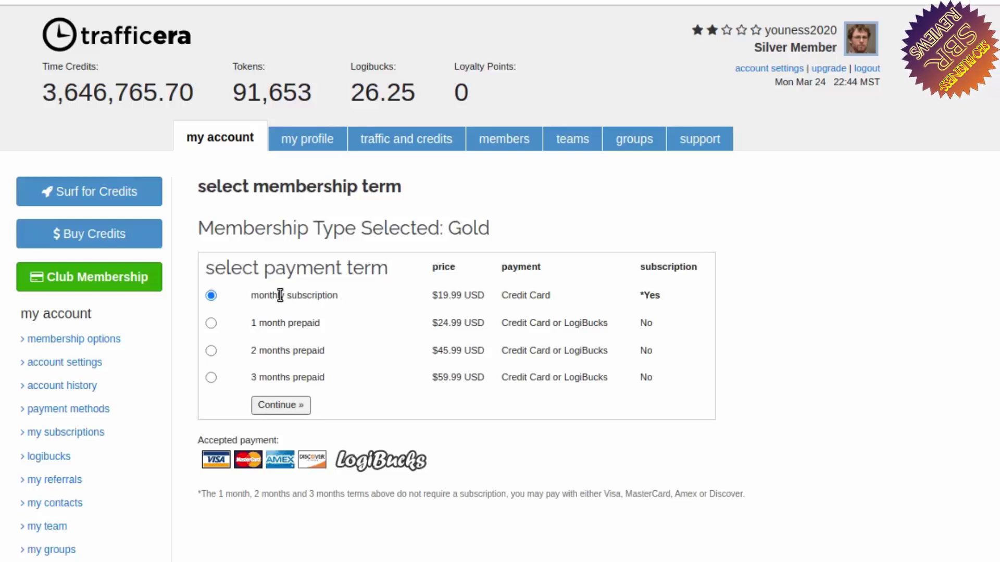
- Examine the price and accepted payment methods of each Gold membership term
left_click_drag(270, 295, 367, 305)
left_click(518, 297)
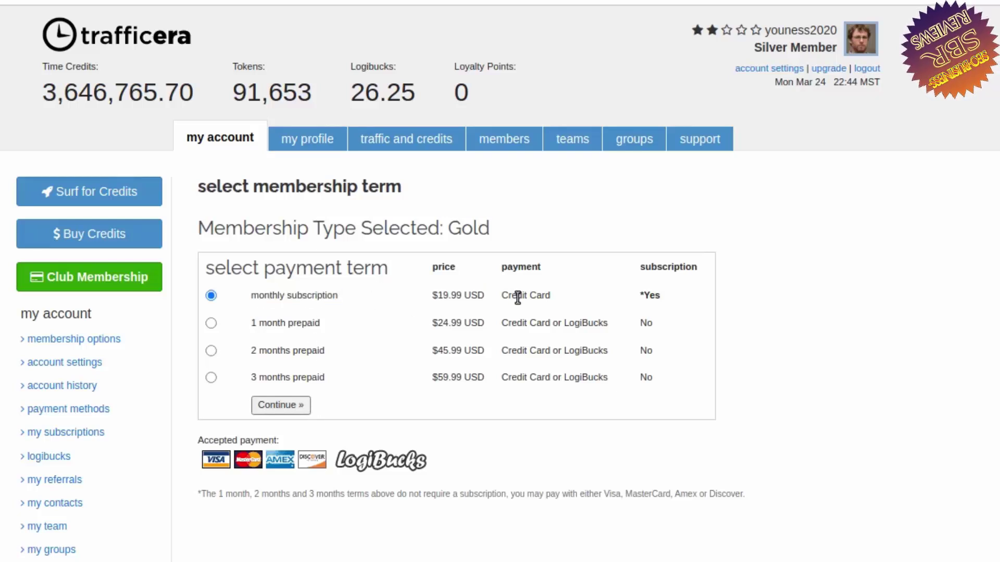
left_click(505, 327)
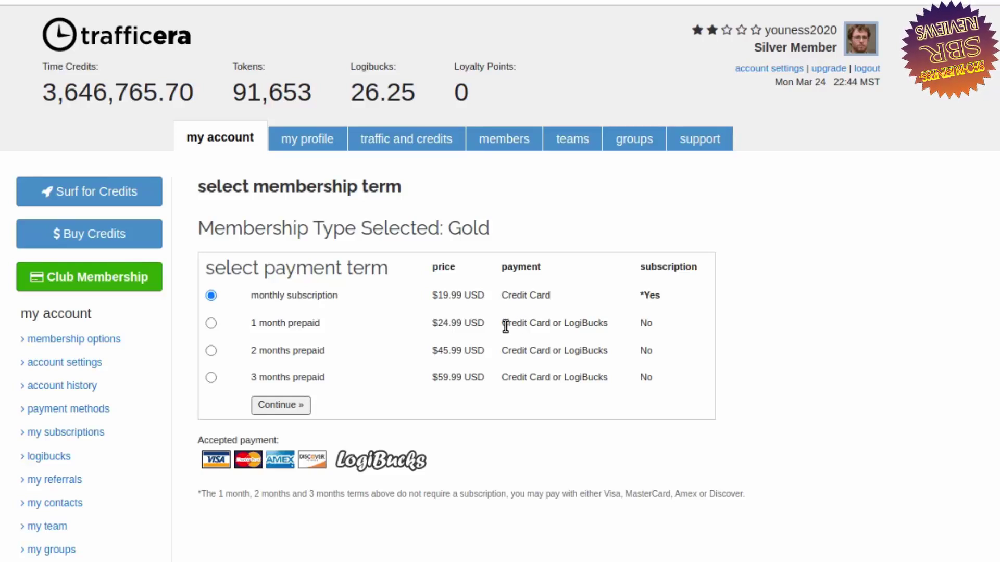
triple_click(506, 326)
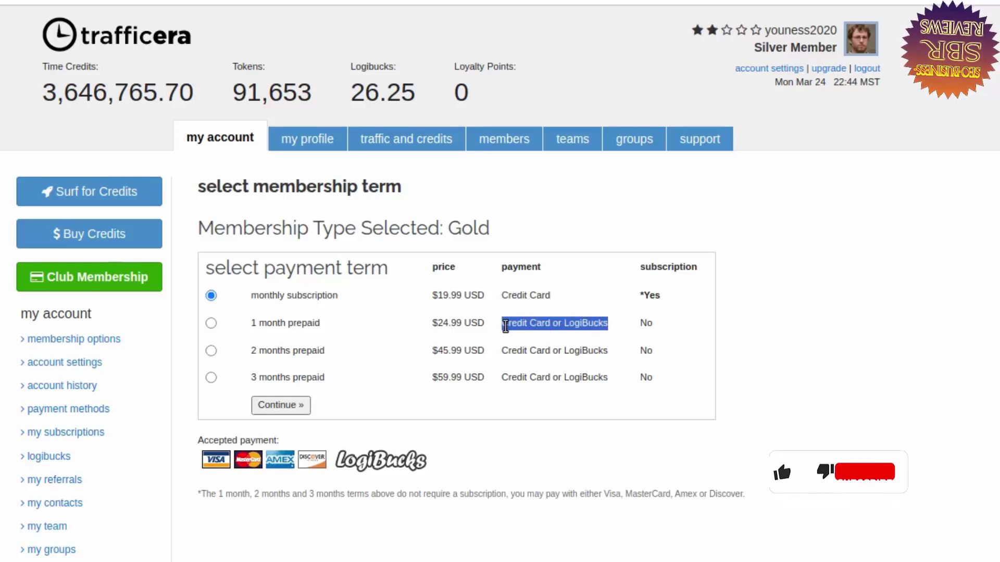
triple_click(460, 324)
triple_click(460, 324)
triple_click(460, 349)
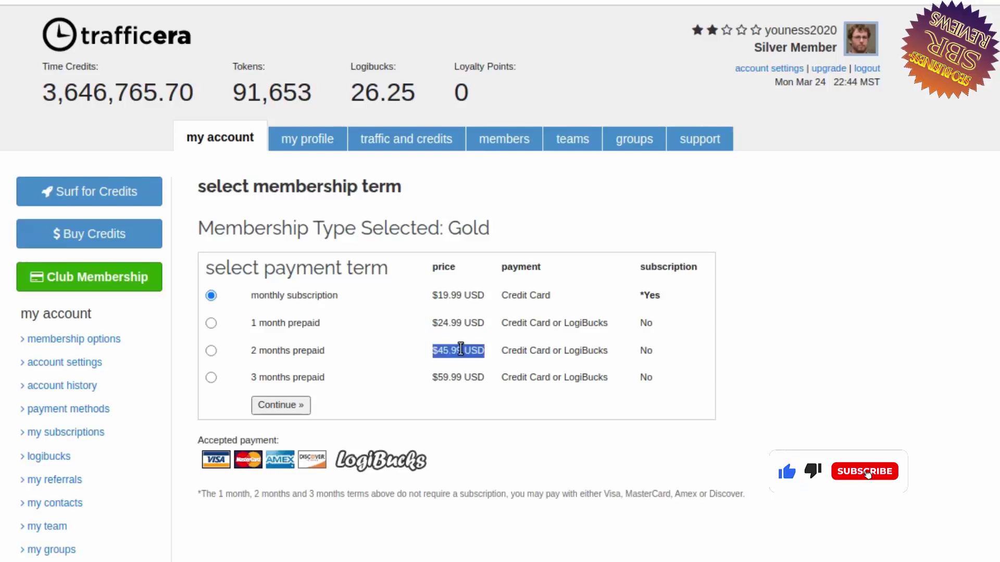
left_click(460, 349)
triple_click(511, 351)
triple_click(457, 376)
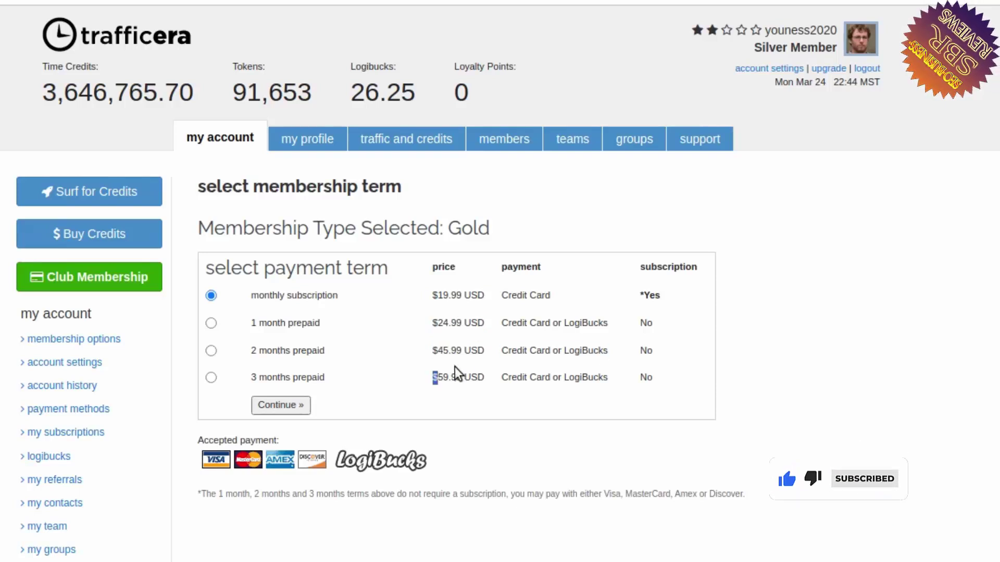
left_click_drag(517, 377, 526, 373)
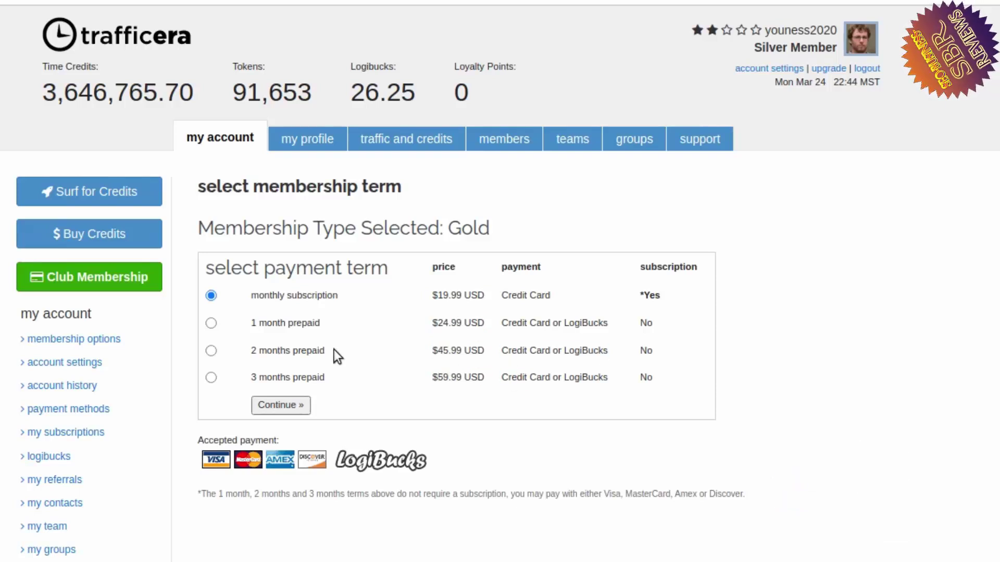
left_click_drag(246, 346, 437, 314)
left_click(438, 314)
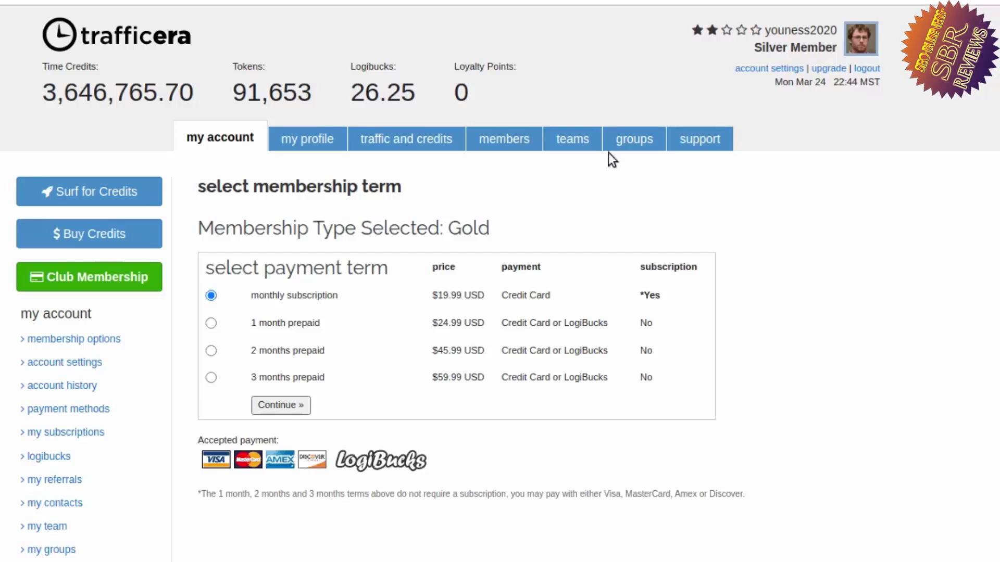
- Bring up the payment terms for a Platinum upgrade and compare their prices and payment methods with the Logibucks balance
left_click(821, 73)
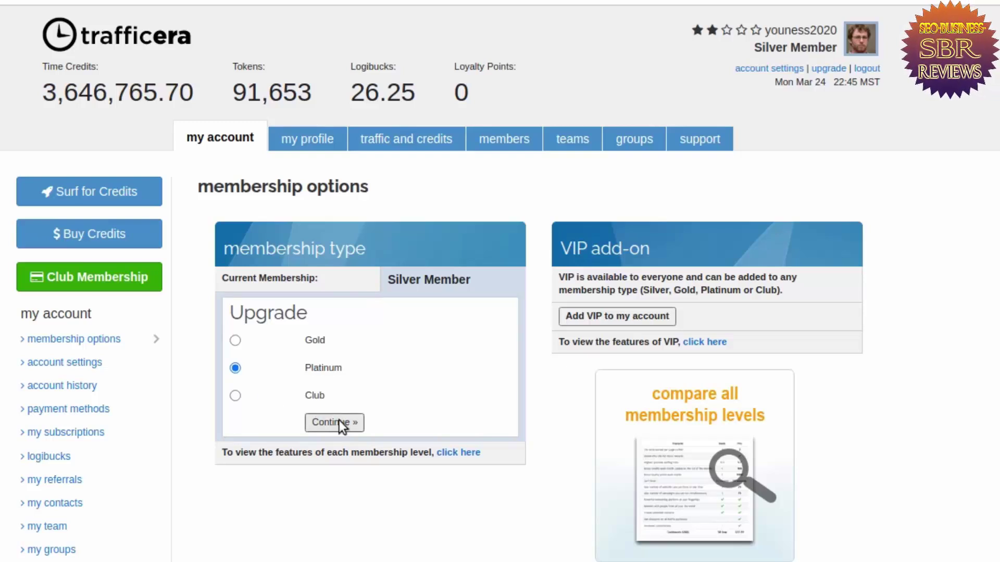
left_click(339, 422)
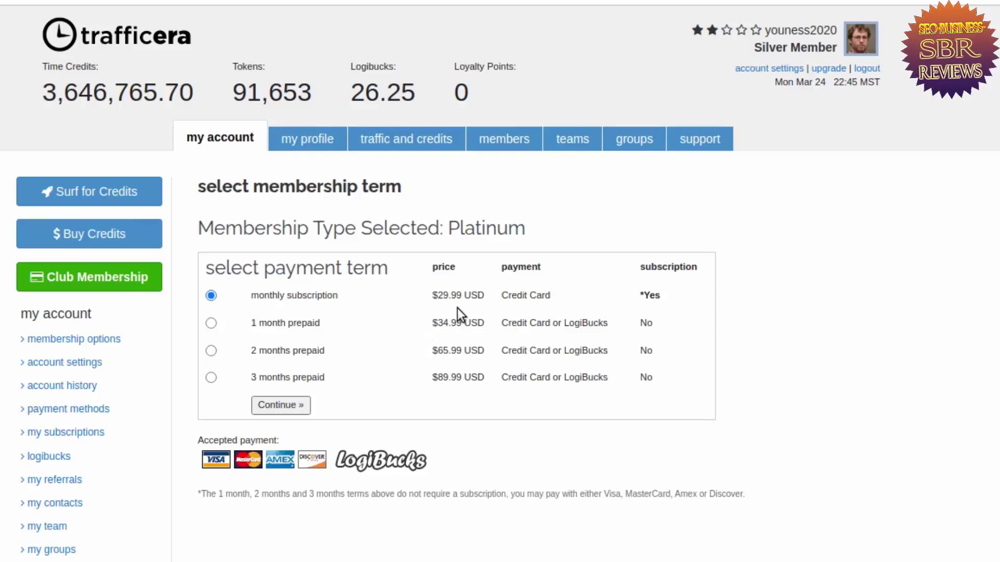
left_click_drag(420, 321, 495, 319)
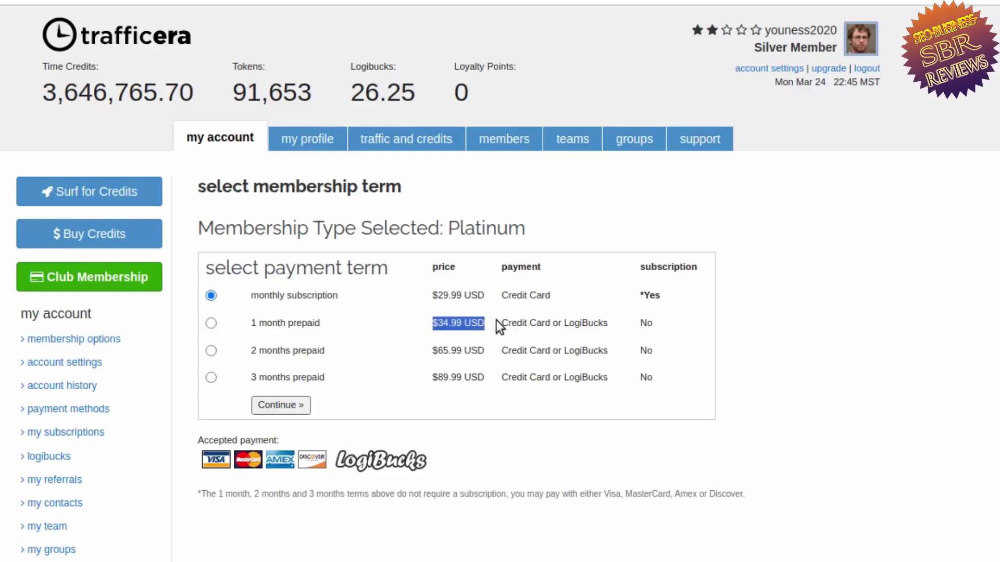
left_click_drag(432, 350, 608, 351)
left_click_drag(425, 372, 627, 376)
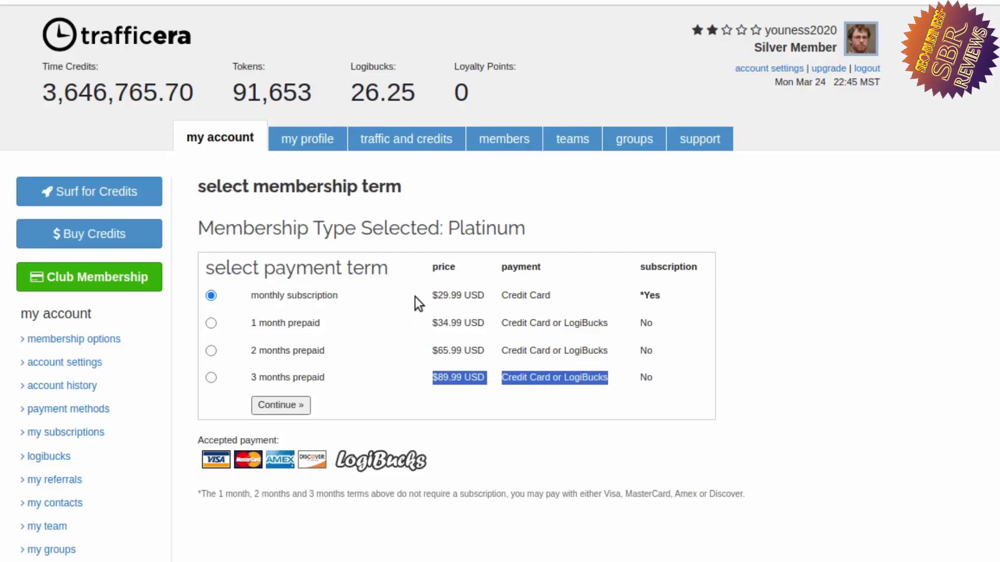
left_click_drag(431, 295, 584, 305)
left_click(590, 327)
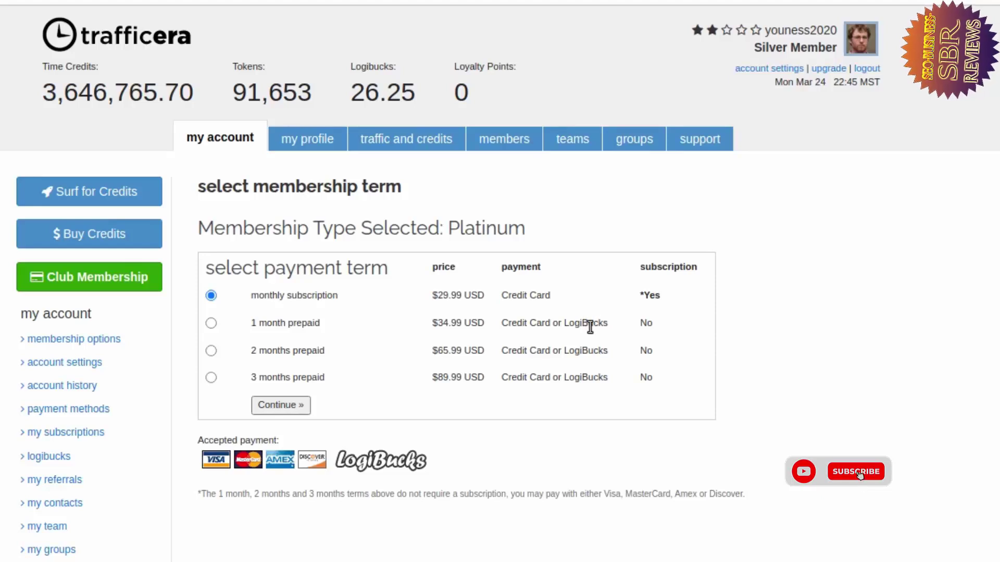
double_click(590, 327)
double_click(590, 327)
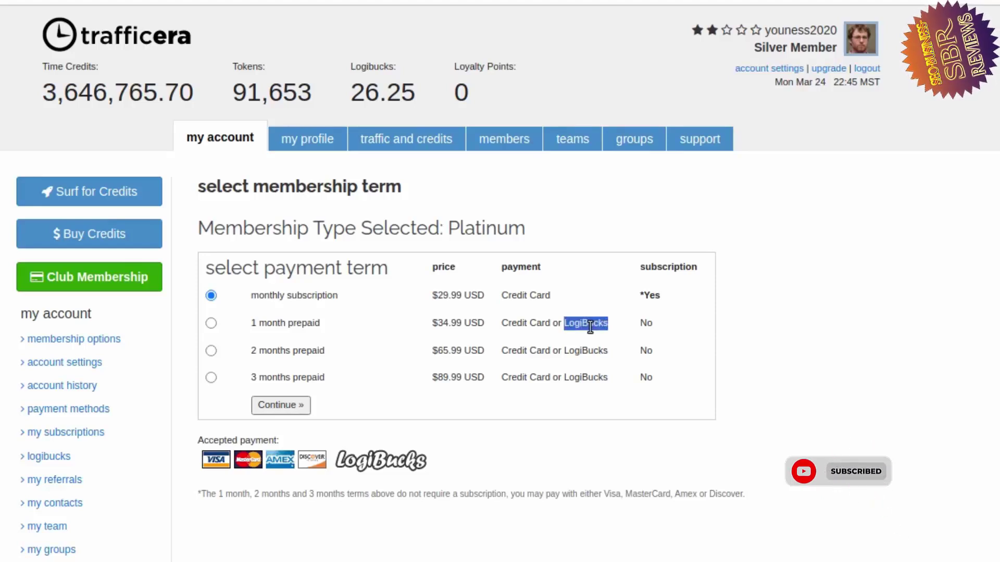
double_click(375, 94)
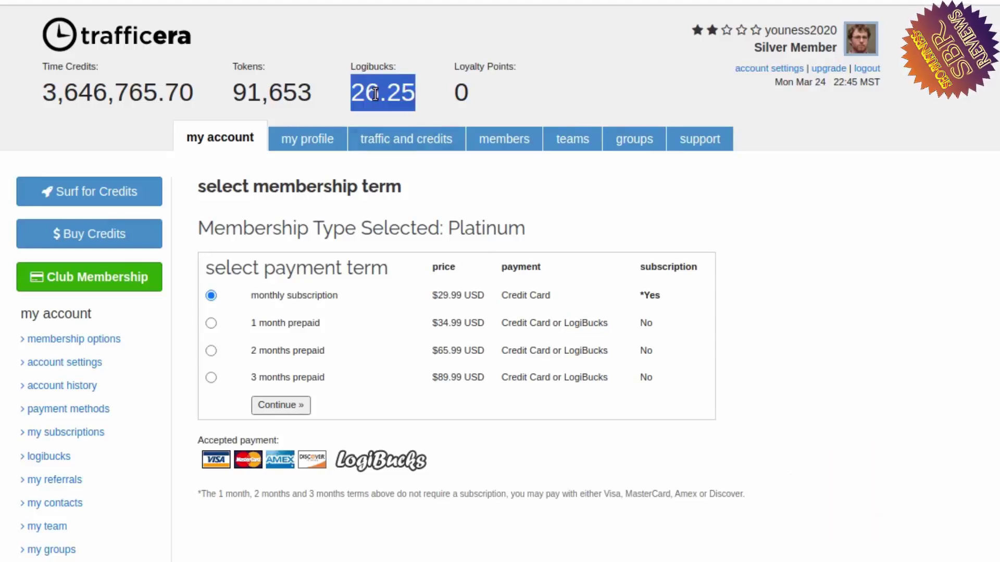
left_click(375, 94)
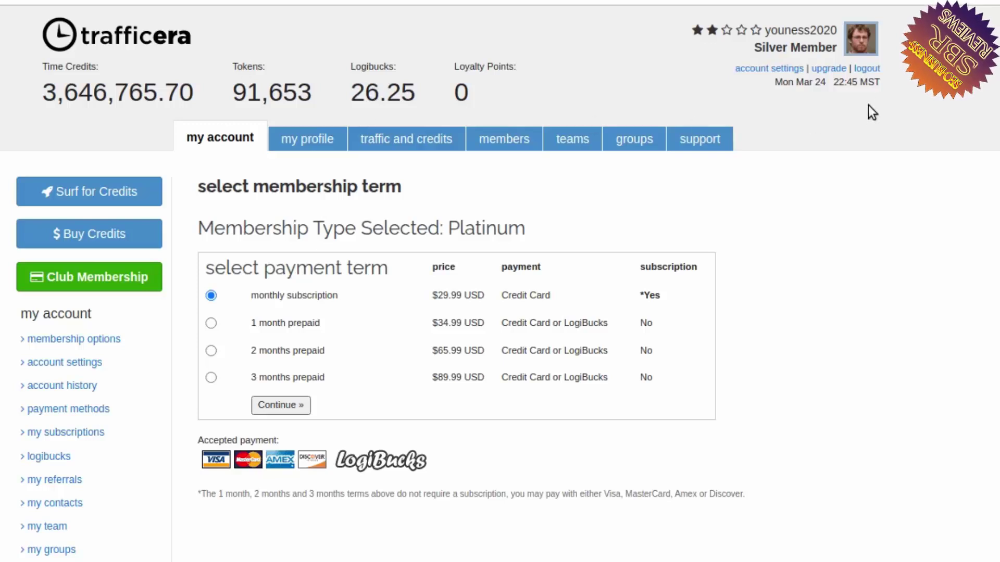
- Bring up the payment terms for a Club upgrade and examine the prices and payment methods of the prepaid terms
left_click(836, 69)
left_click(236, 397)
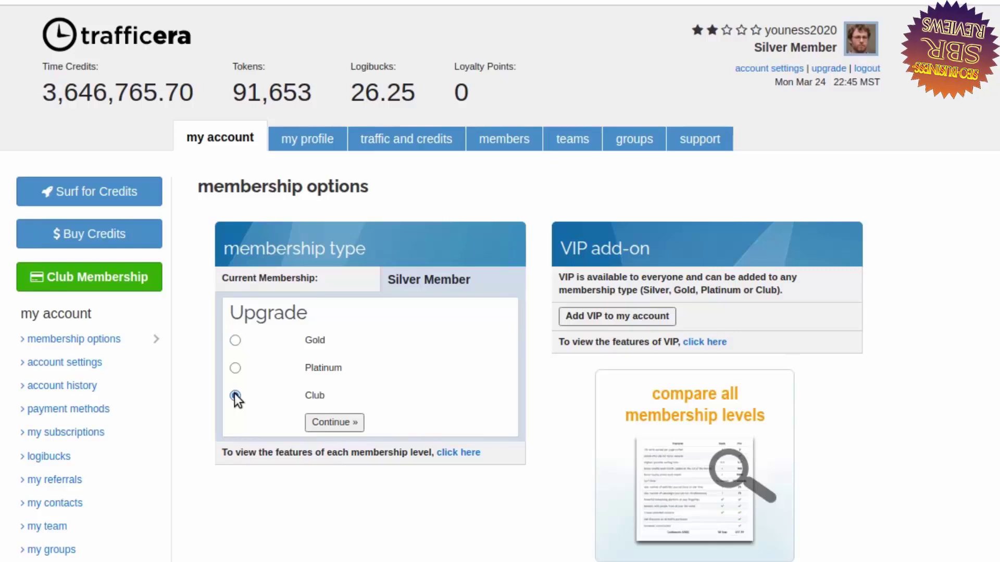
left_click(322, 427)
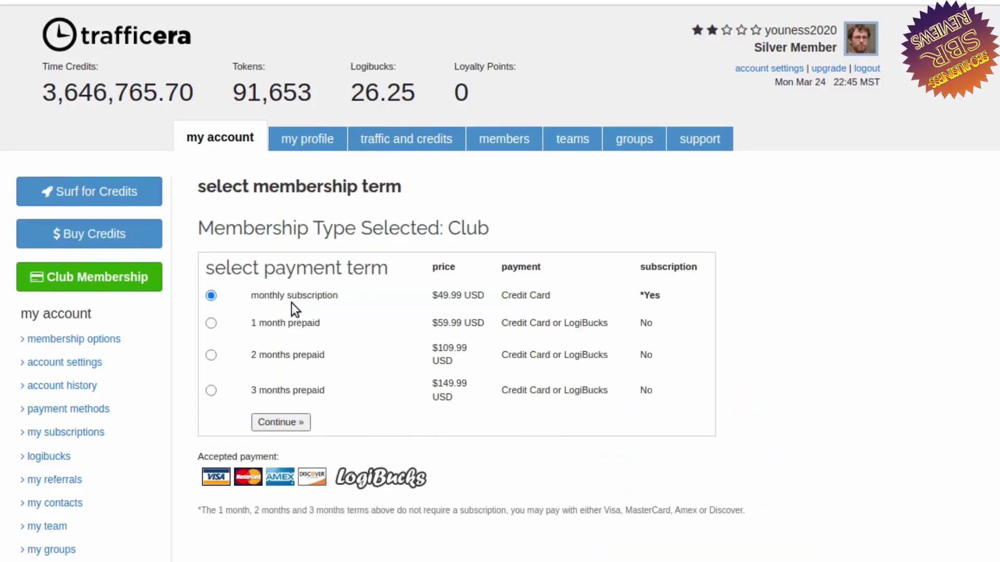
left_click_drag(252, 323, 589, 325)
left_click_drag(502, 323, 608, 323)
left_click_drag(545, 355, 613, 388)
triple_click(613, 389)
left_click(613, 389)
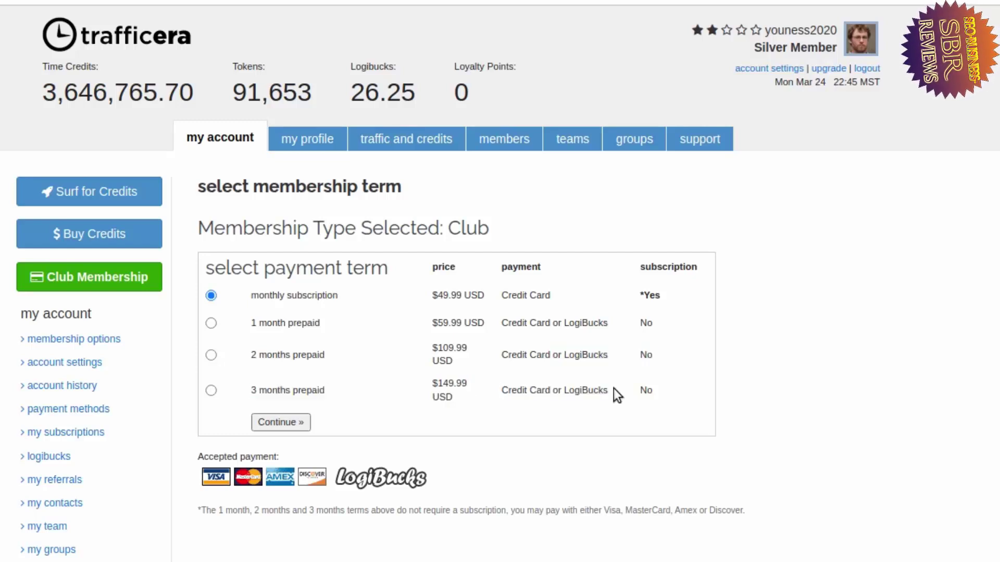
- Return to the membership upgrade options, choose Gold and continue to its payment terms
left_click(825, 68)
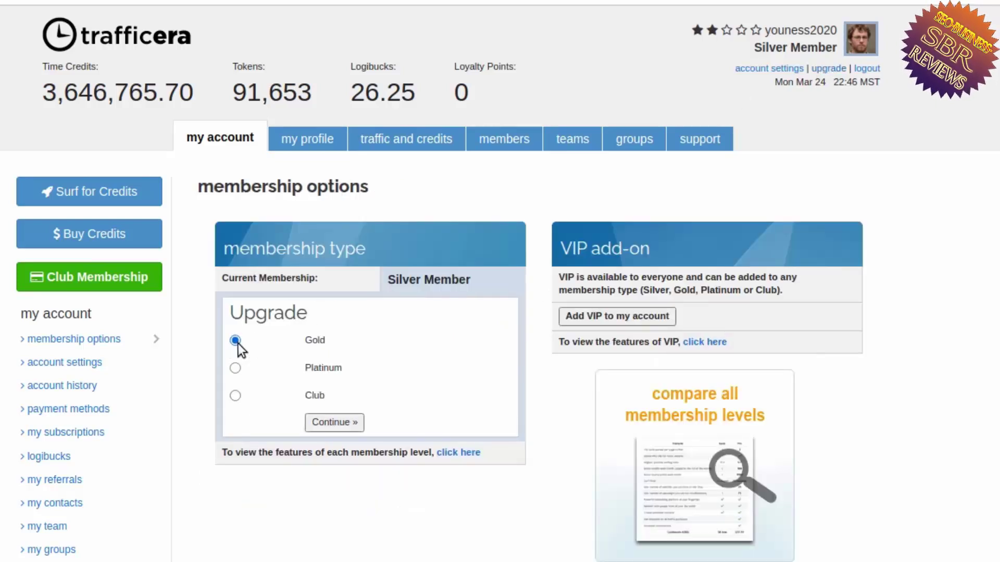
left_click_drag(264, 343, 372, 348)
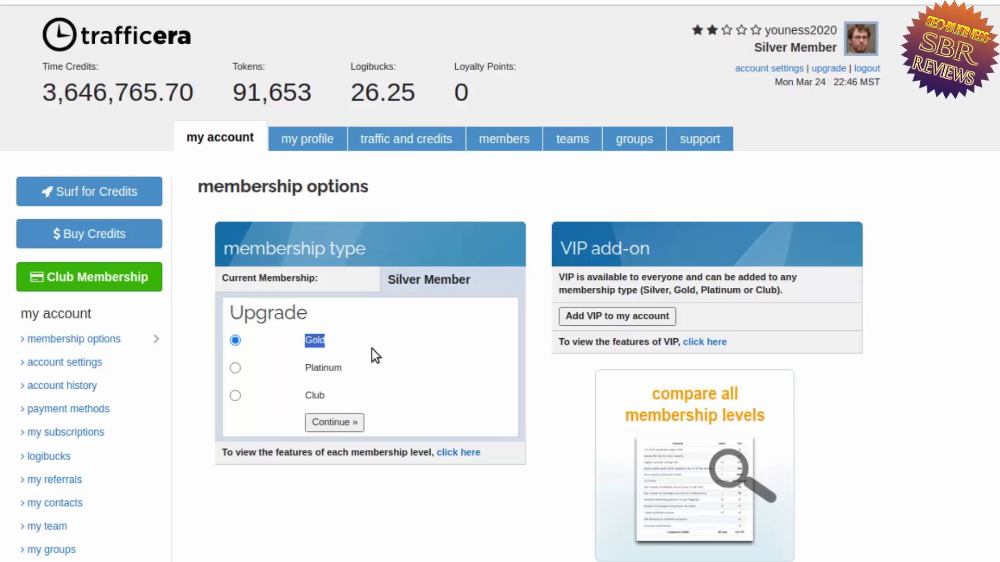
left_click(371, 348)
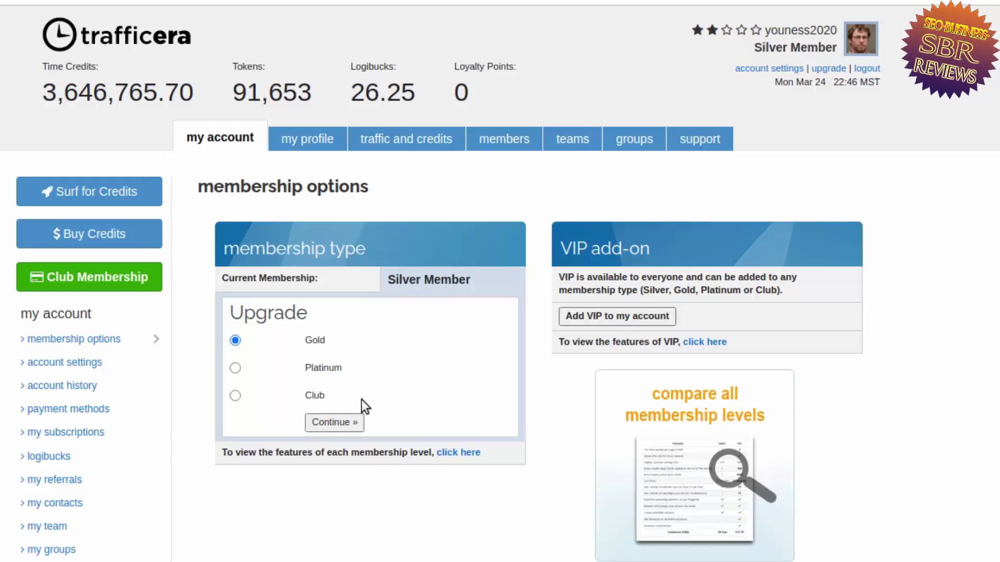
left_click(319, 423)
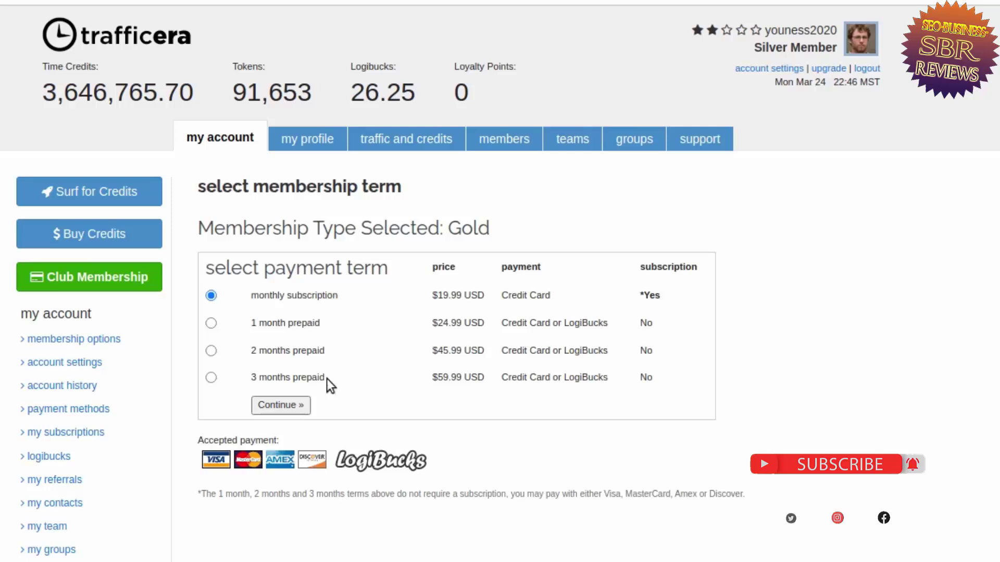
- Select the 1 month prepaid term for the Gold membership and check its price and accepted payment methods
left_click(211, 324)
left_click_drag(245, 326, 498, 326)
left_click(467, 327)
triple_click(467, 327)
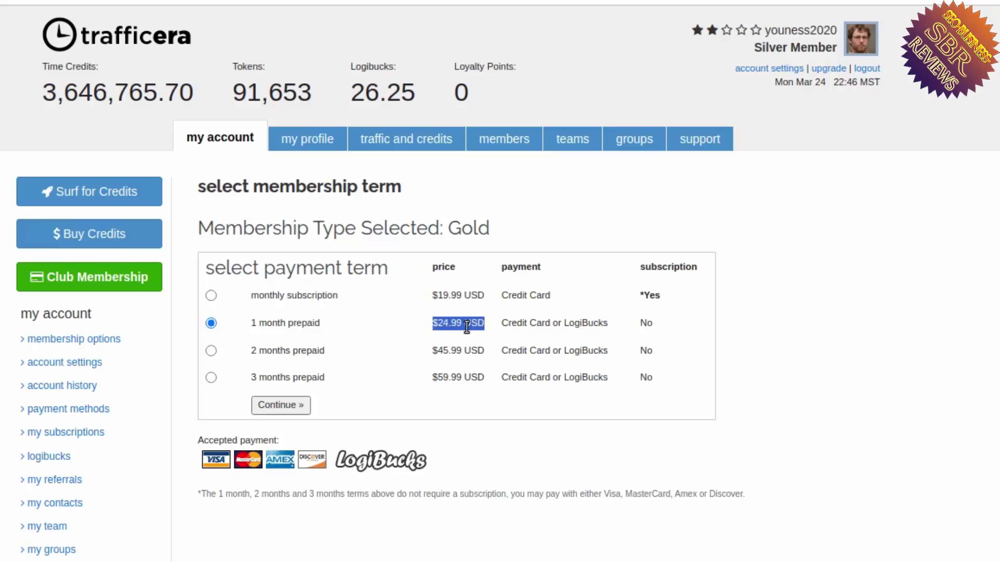
double_click(467, 327)
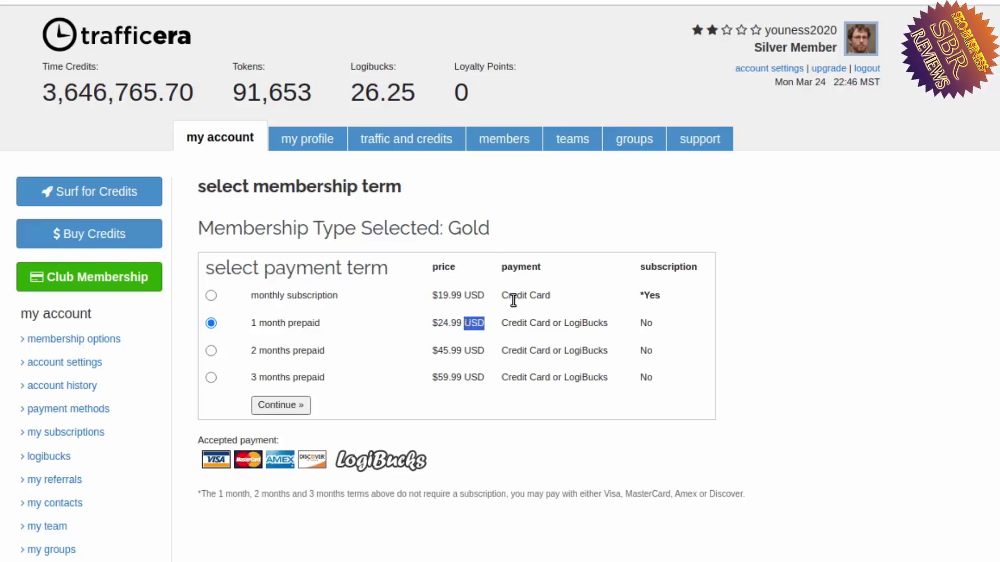
double_click(569, 327)
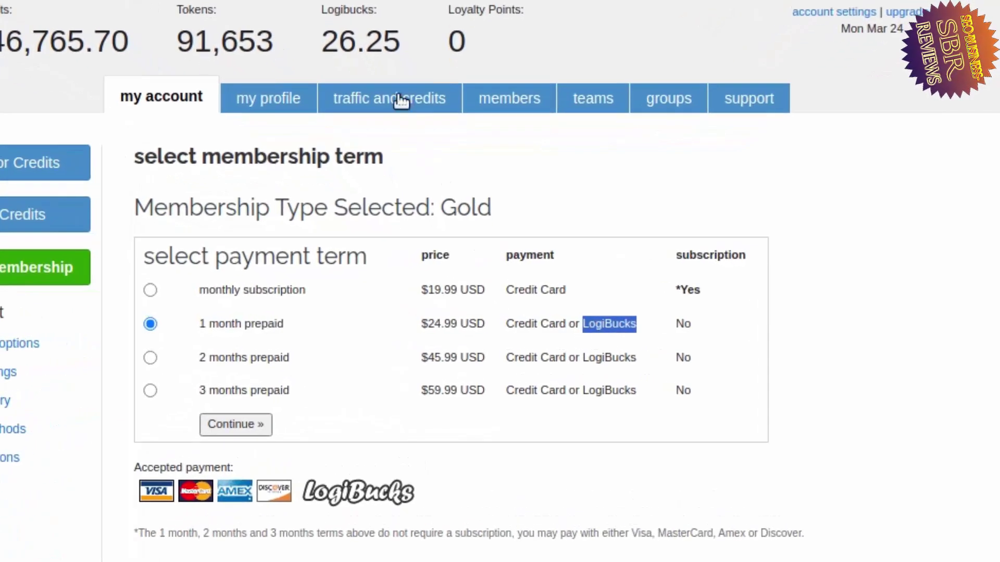
- Compare the Logibucks balance with the cost of the 1 month prepaid Gold term and its LogiBucks payment option
double_click(390, 100)
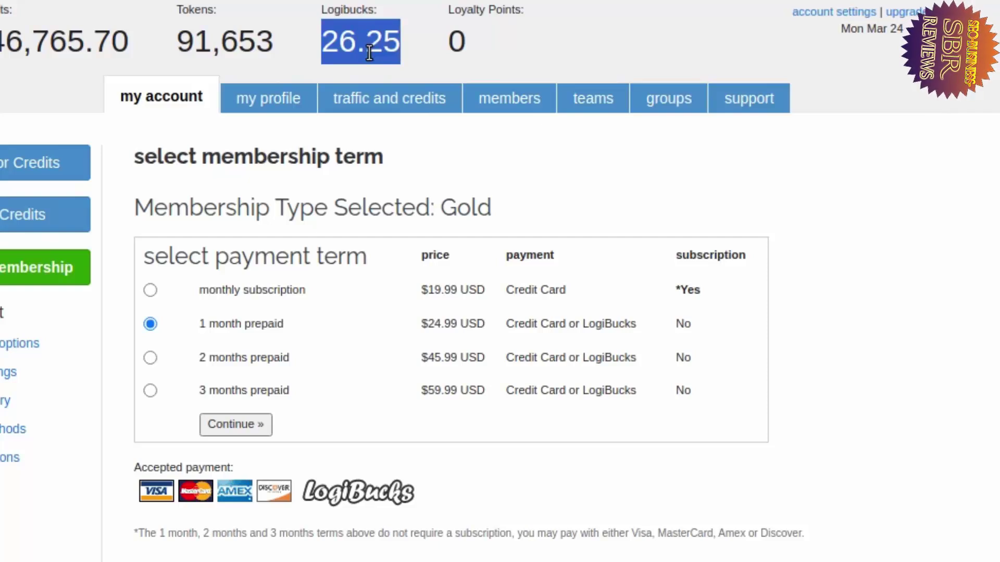
triple_click(596, 327)
triple_click(596, 327)
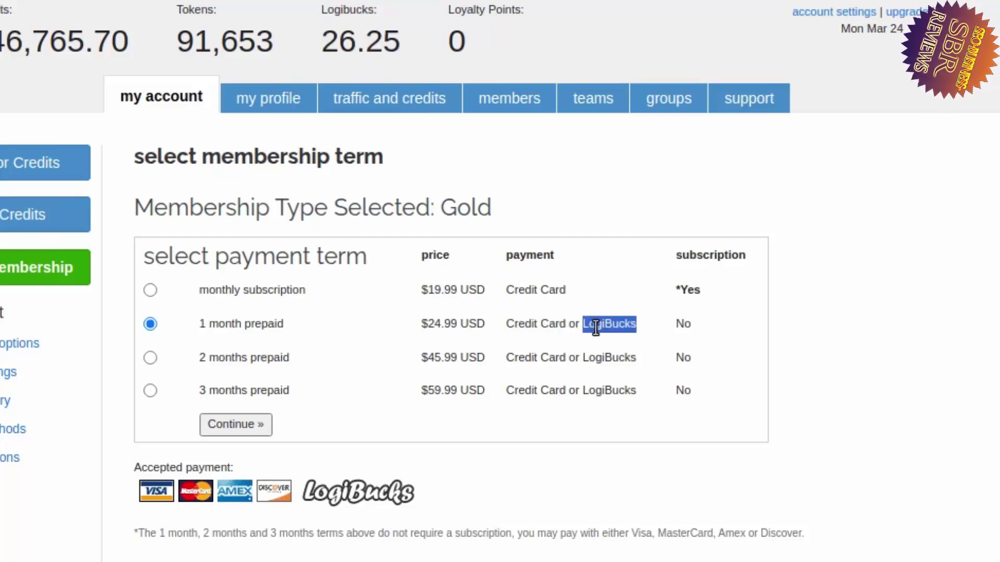
left_click(596, 327)
triple_click(596, 327)
triple_click(596, 328)
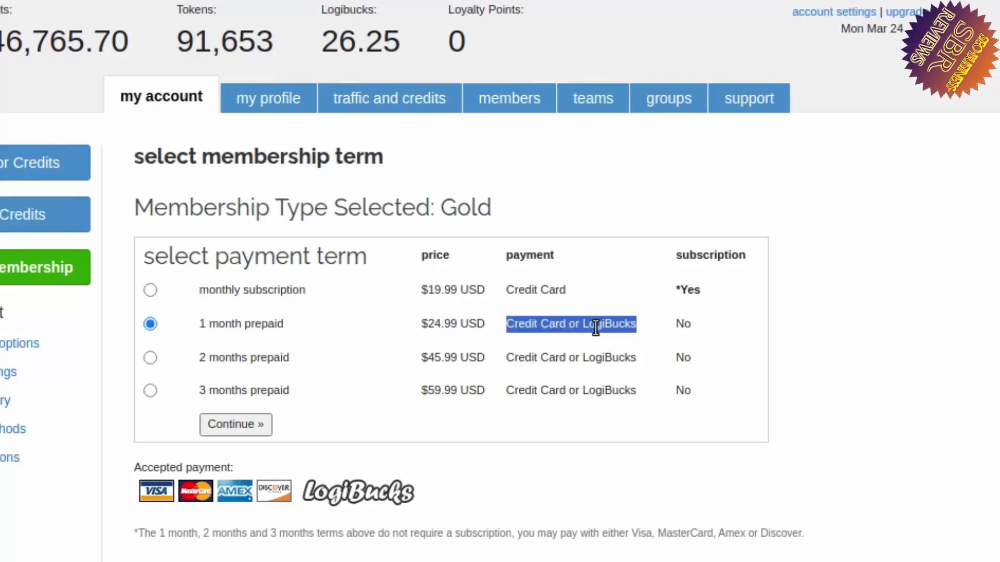
triple_click(596, 327)
double_click(371, 46)
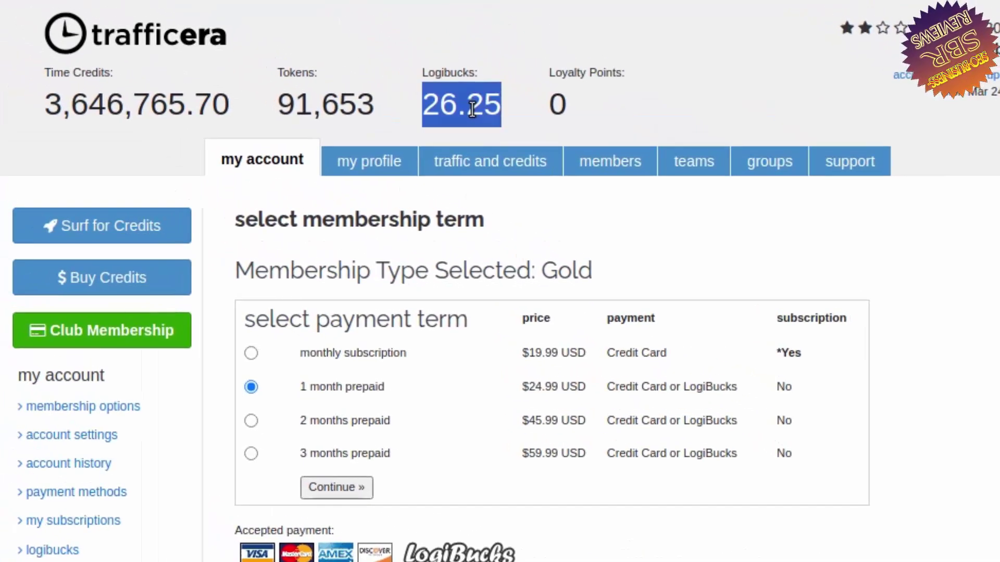
left_click(471, 109)
double_click(471, 108)
left_click(472, 109)
double_click(472, 109)
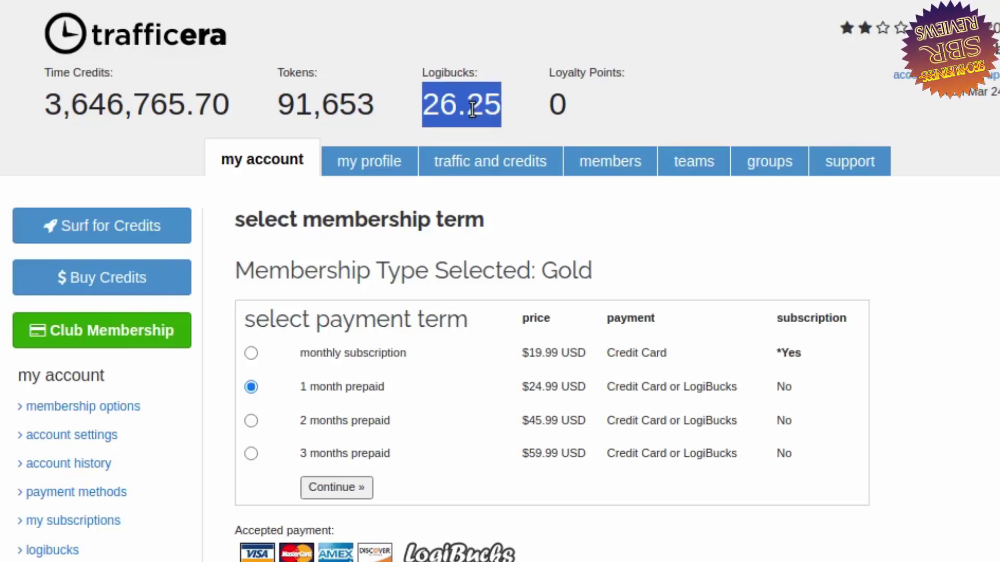
left_click(472, 108)
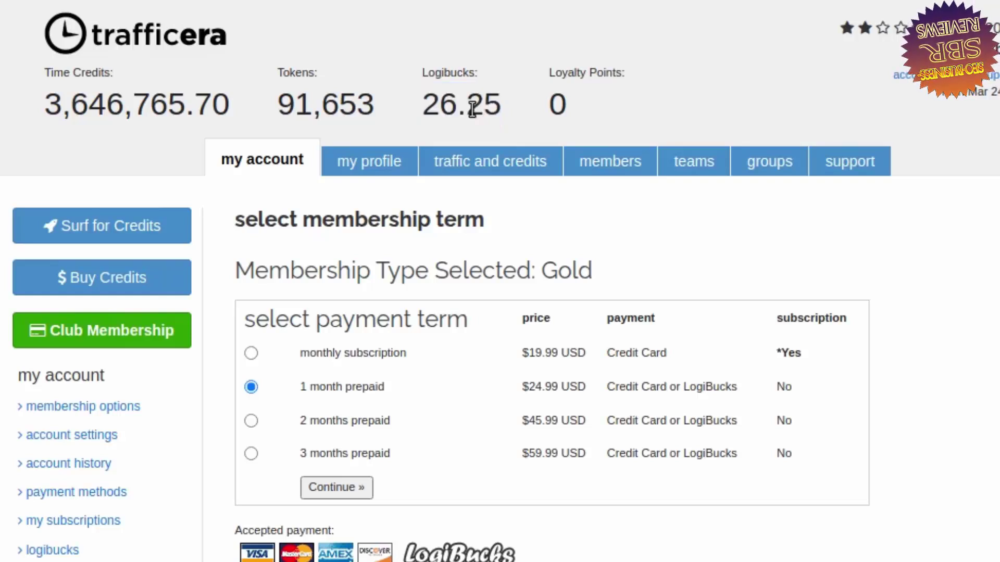
- Continue with the 1 month prepaid Gold membership and pay for it with LogiBucks
left_click(333, 488)
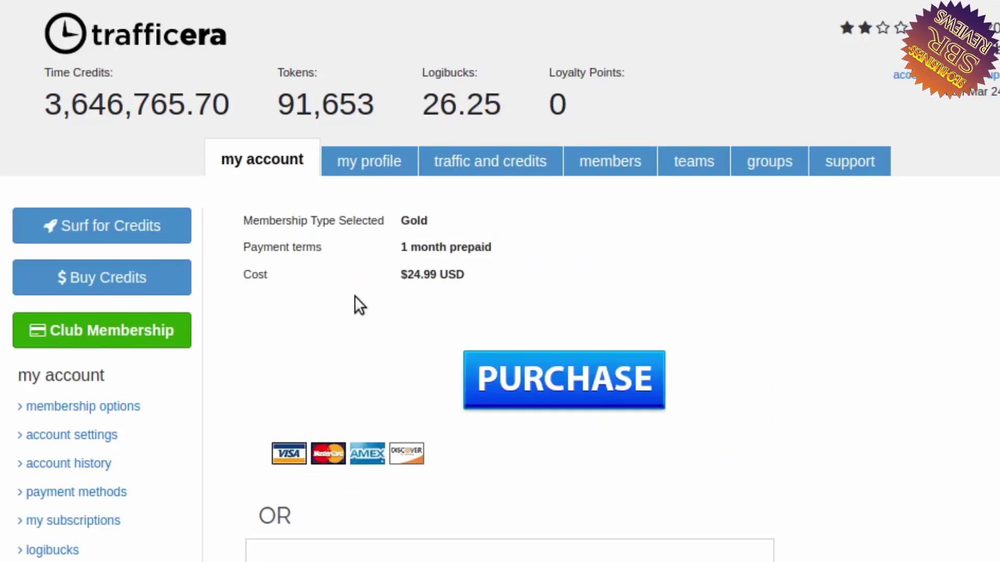
scroll(255, 358, "down", 3)
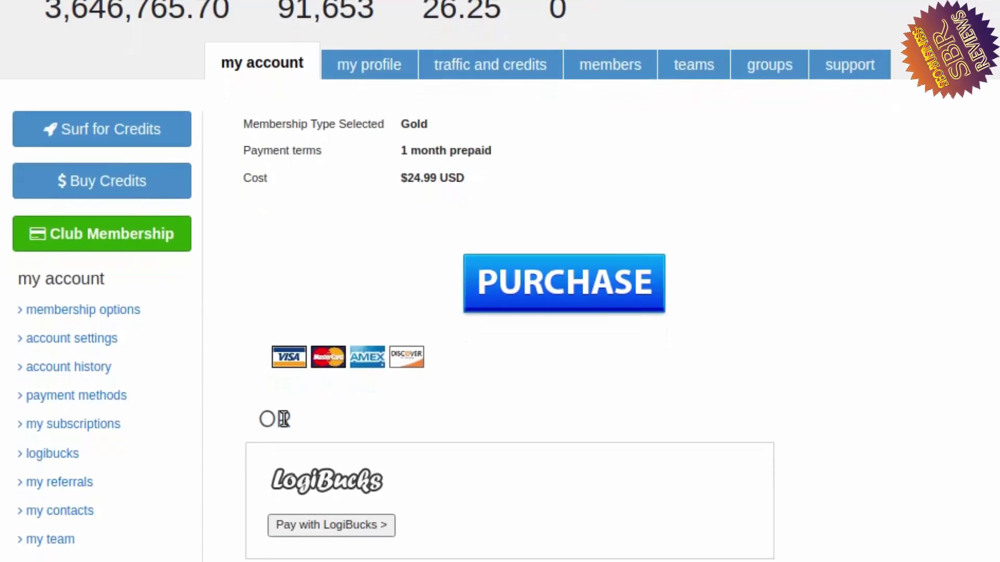
left_click_drag(264, 420, 323, 430)
left_click(328, 474)
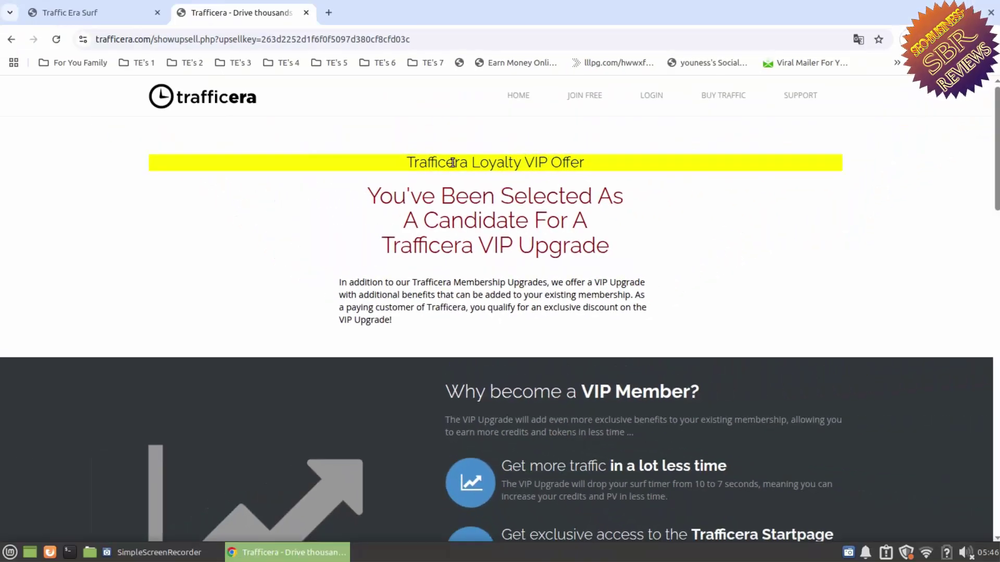
- Read through the Trafficera Loyalty VIP Offer and decline it to return to the members area
left_click_drag(404, 165, 524, 164)
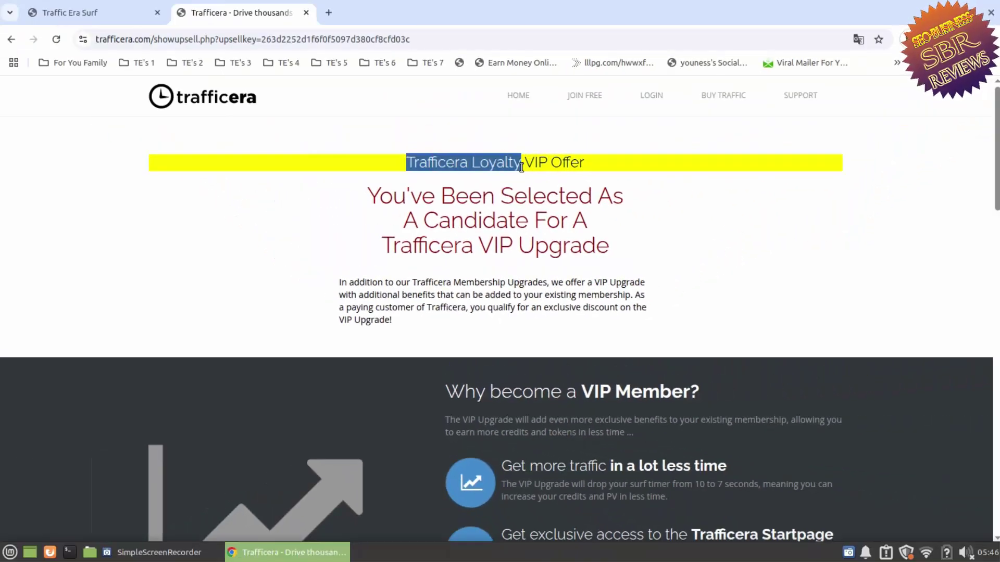
triple_click(522, 167)
left_click(521, 168)
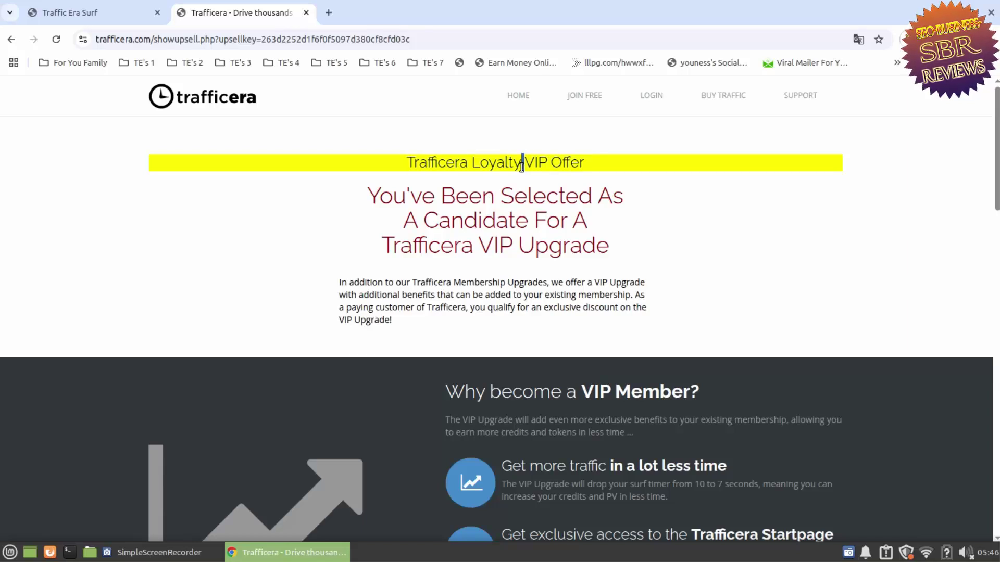
triple_click(521, 168)
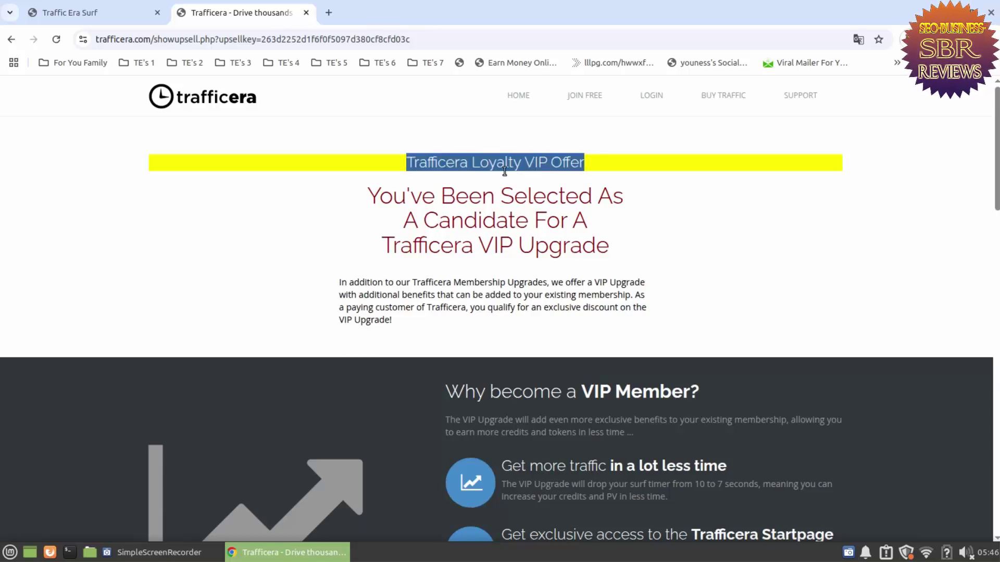
triple_click(497, 162)
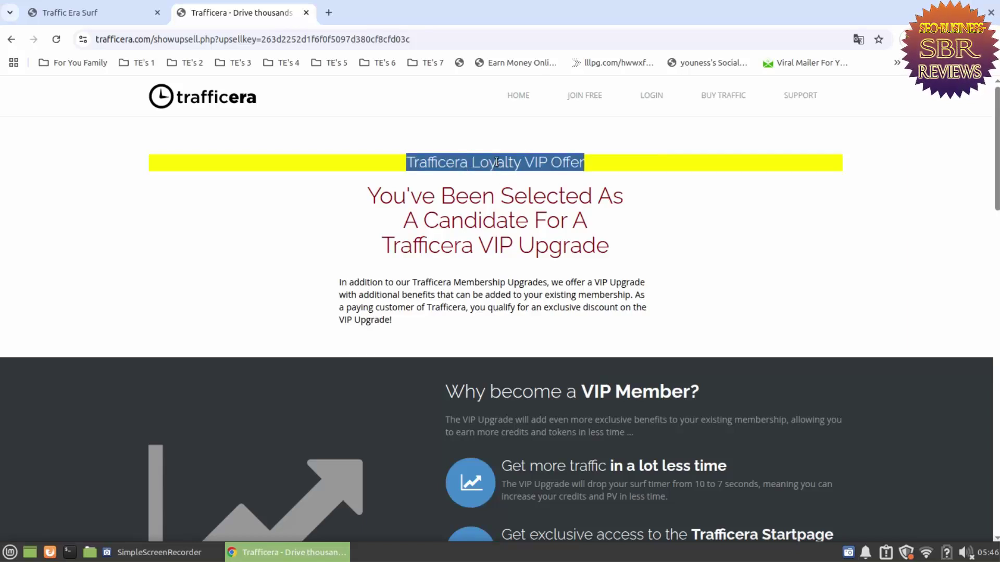
left_click(508, 198)
scroll(508, 197, "down", 10)
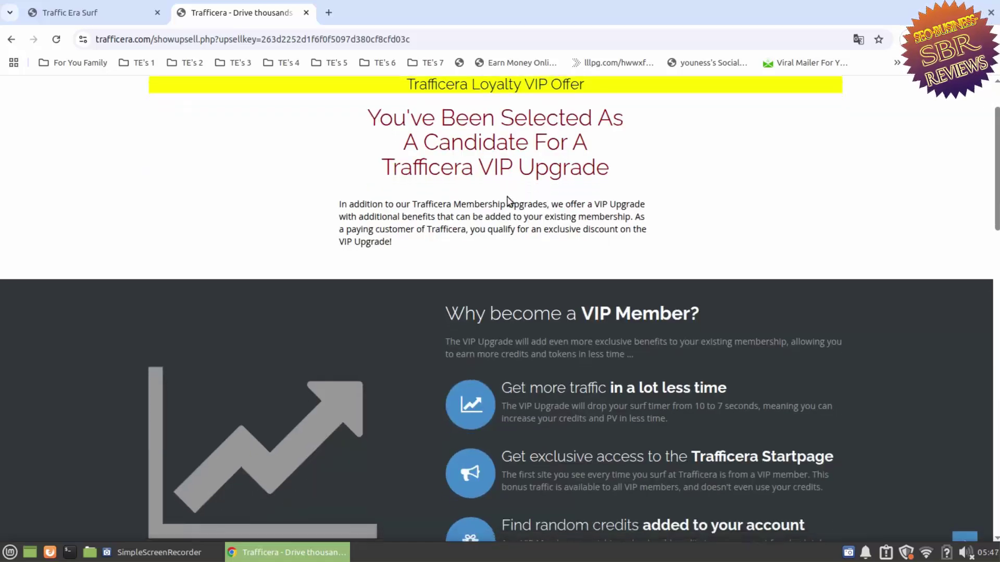
scroll(508, 197, "down", 10)
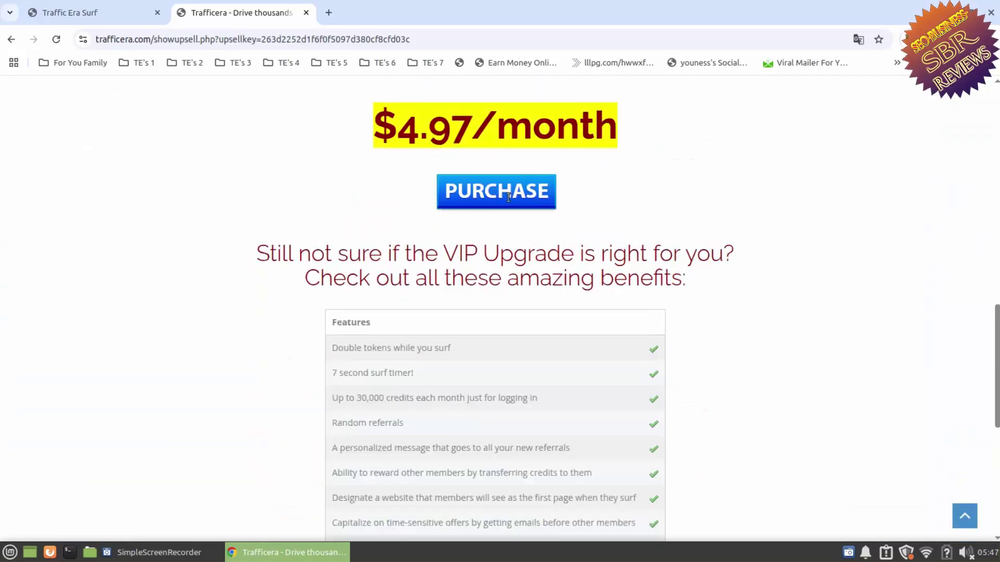
scroll(508, 202, "down", 2)
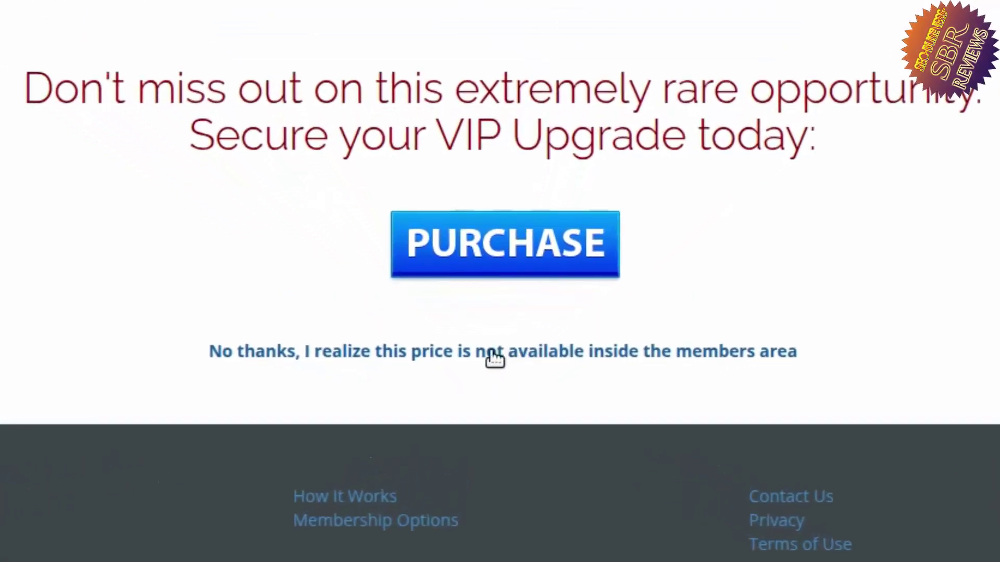
left_click(532, 352)
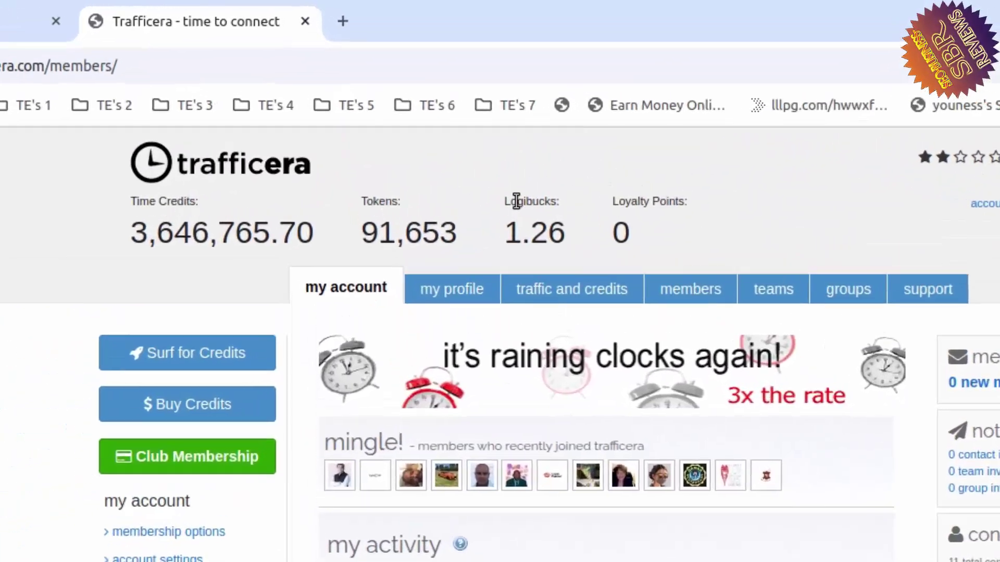
- Check the remaining Logibucks balance in the account header
triple_click(516, 202)
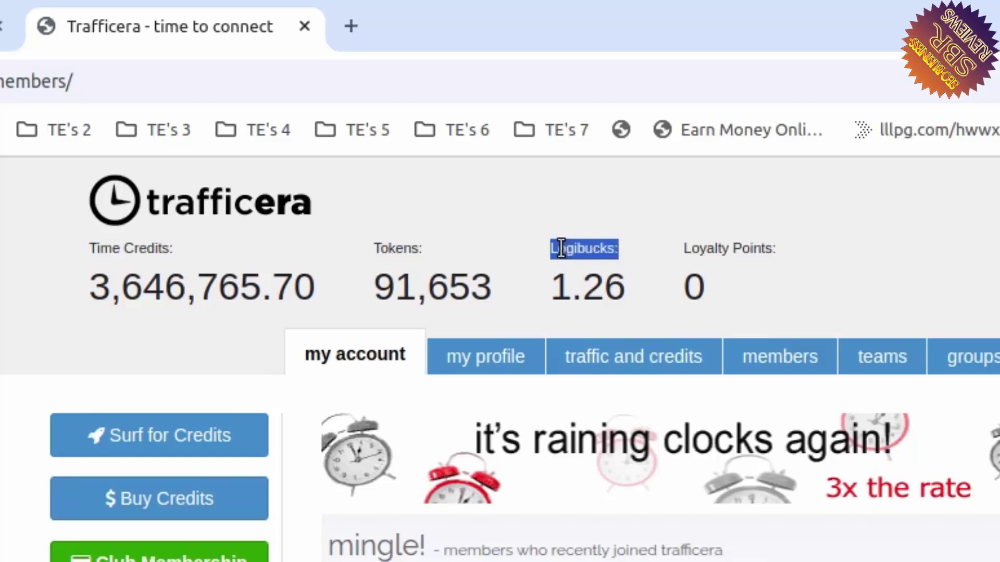
left_click_drag(545, 235, 639, 287)
left_click(631, 288)
double_click(596, 291)
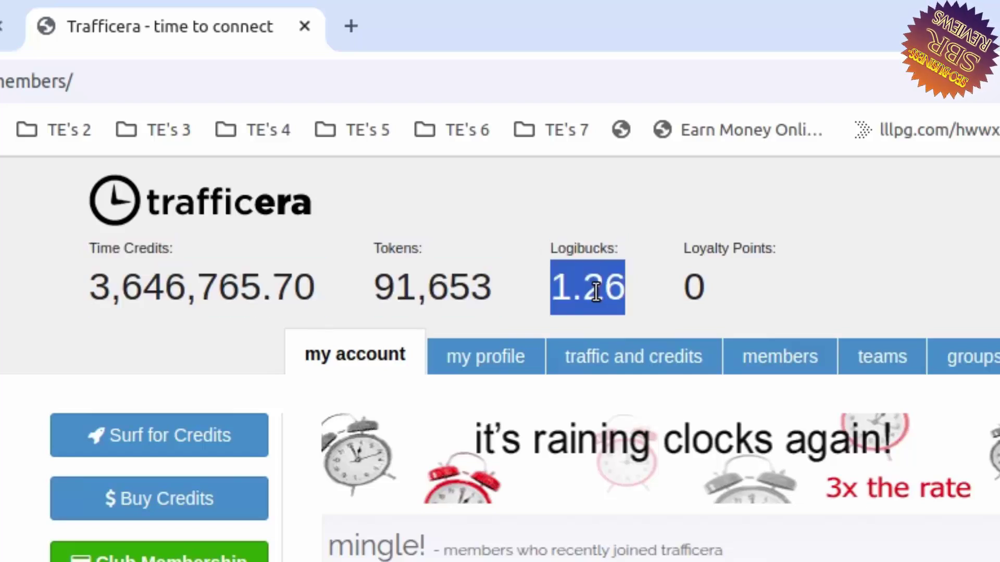
left_click(596, 292)
double_click(596, 292)
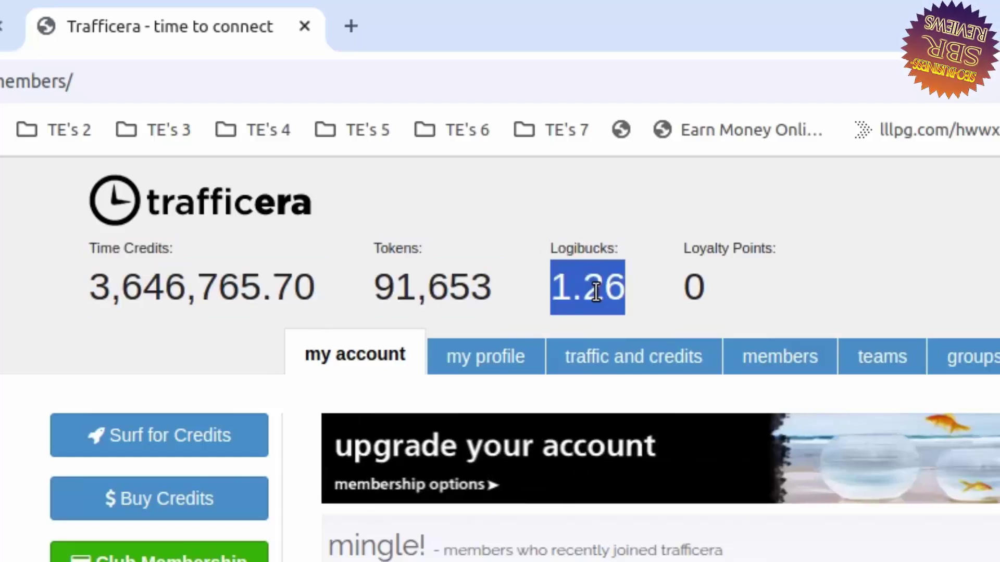
left_click(595, 291)
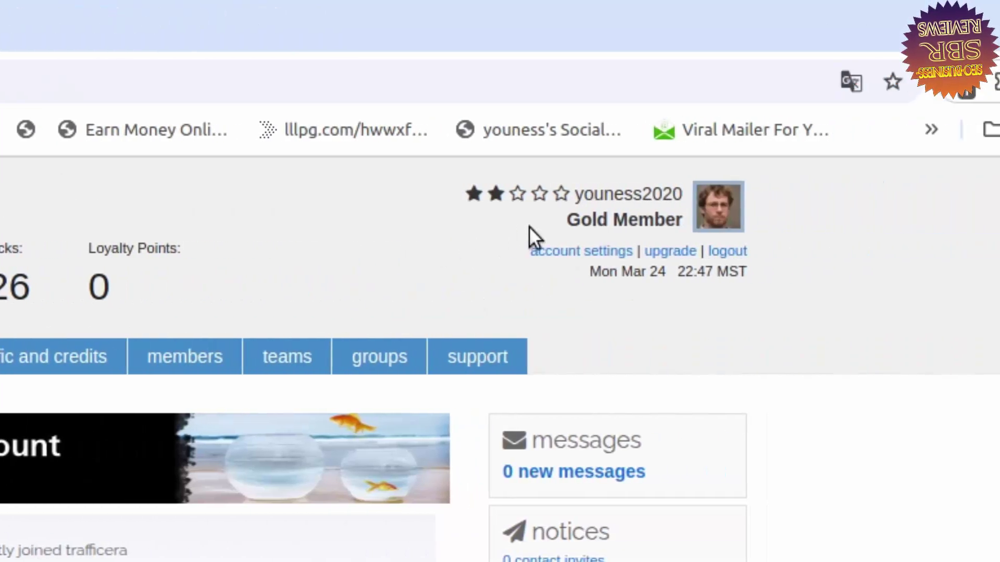
- Check the membership level shown beneath the account's username
left_click_drag(569, 219, 676, 217)
triple_click(676, 217)
left_click(677, 217)
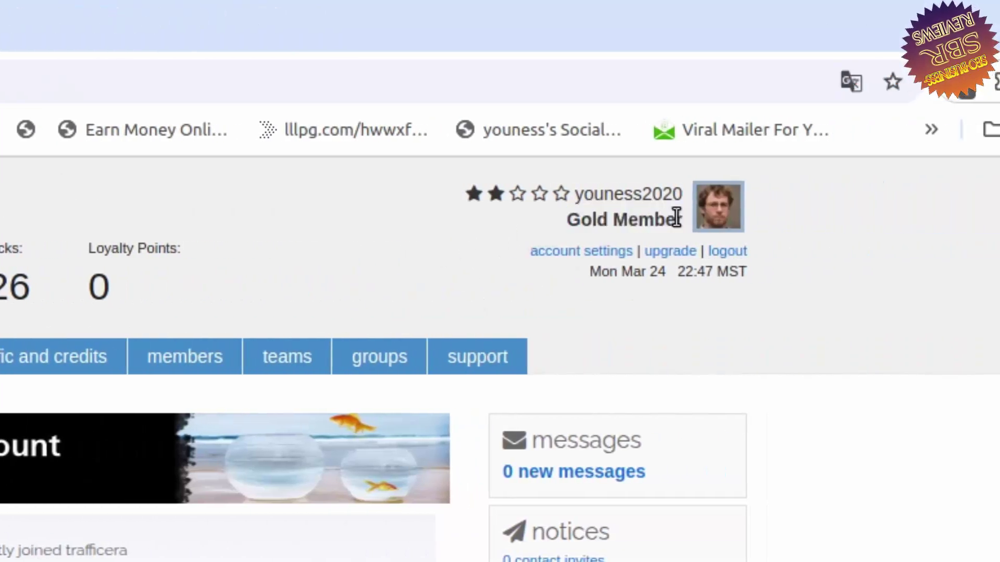
triple_click(676, 218)
double_click(676, 218)
left_click(676, 218)
triple_click(676, 218)
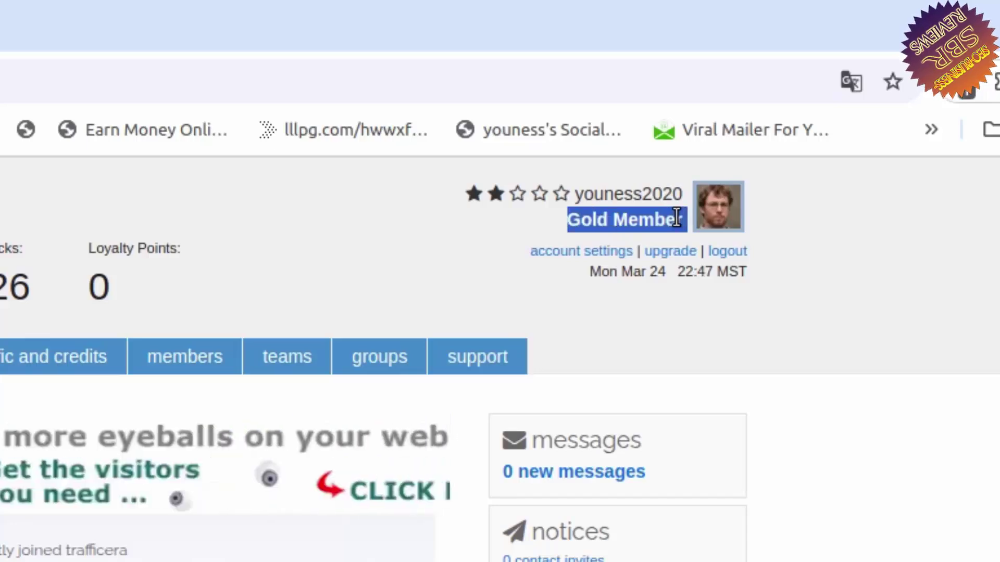
double_click(676, 217)
triple_click(676, 218)
left_click(677, 218)
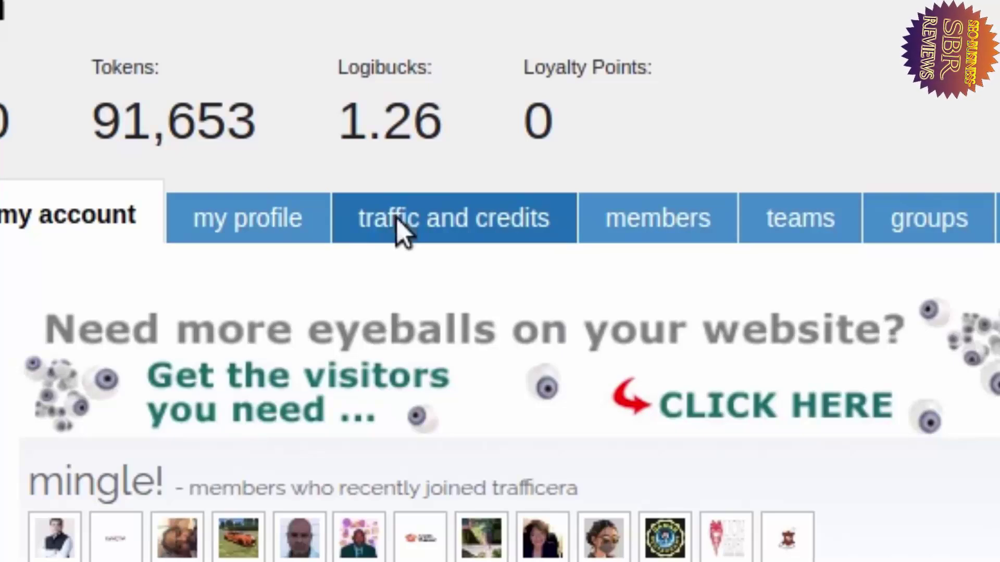
- Open the surf network's traffic management and review the credits and delivery of each listed website
left_click(397, 219)
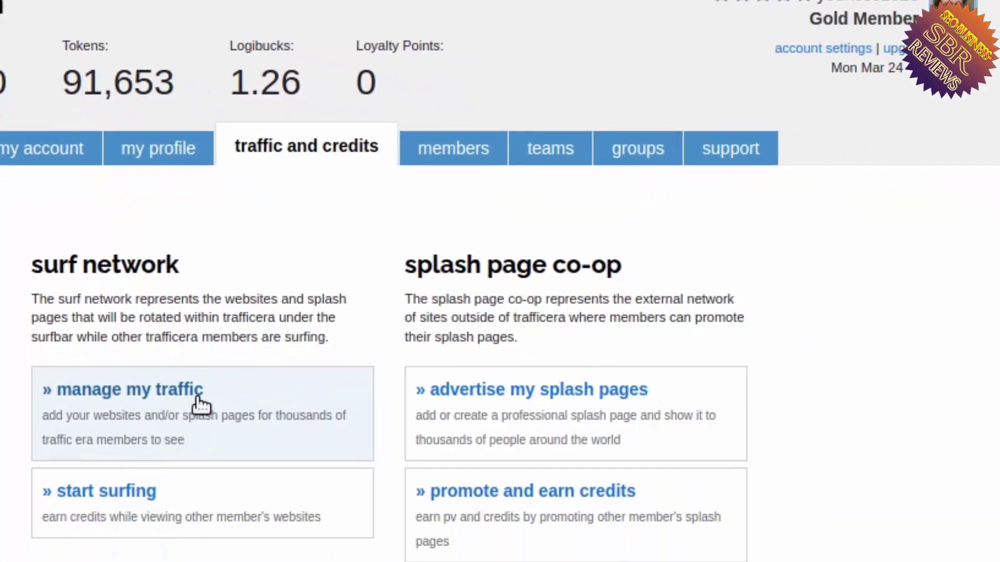
left_click(198, 398)
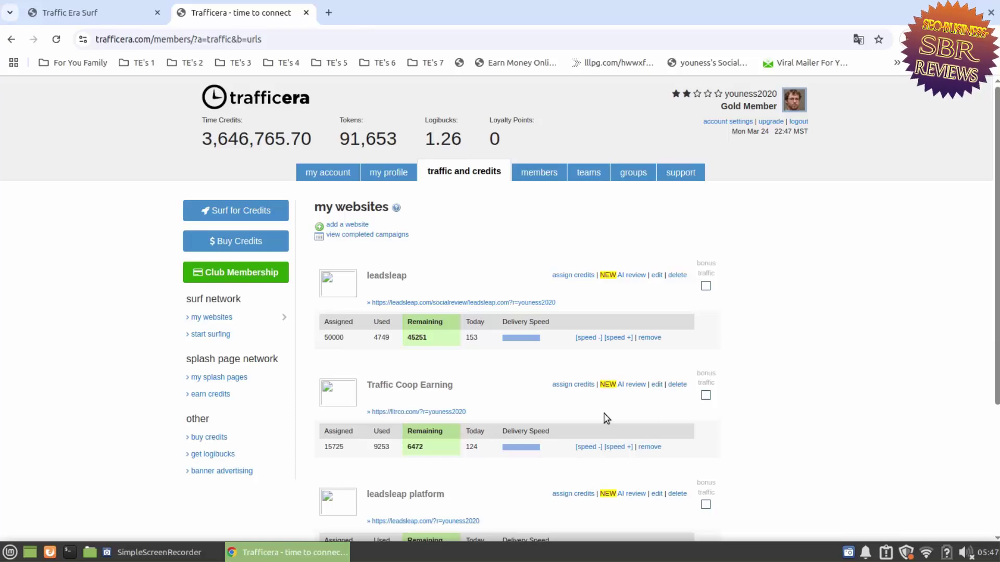
scroll(523, 383, "down", 4)
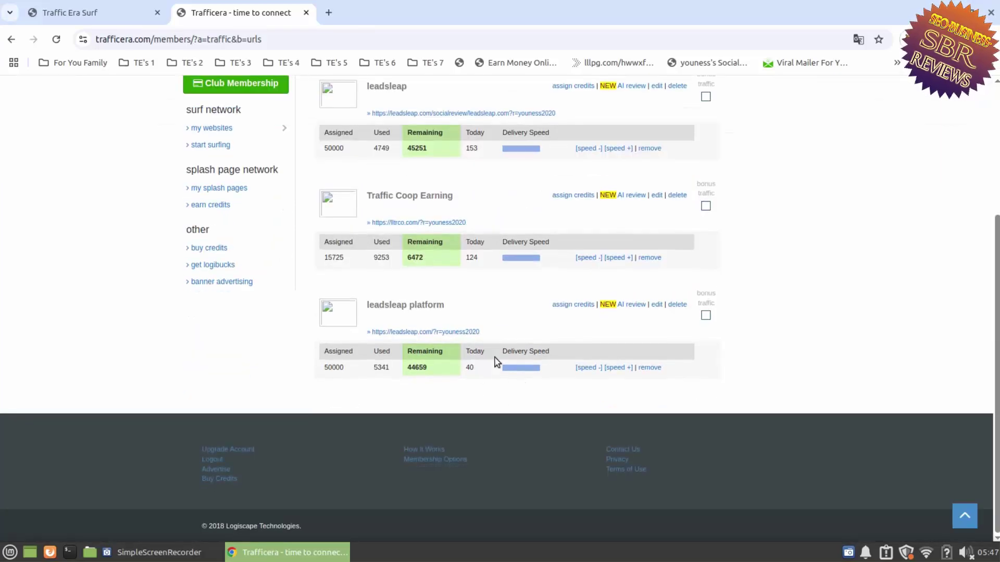
scroll(484, 348, "up", 5)
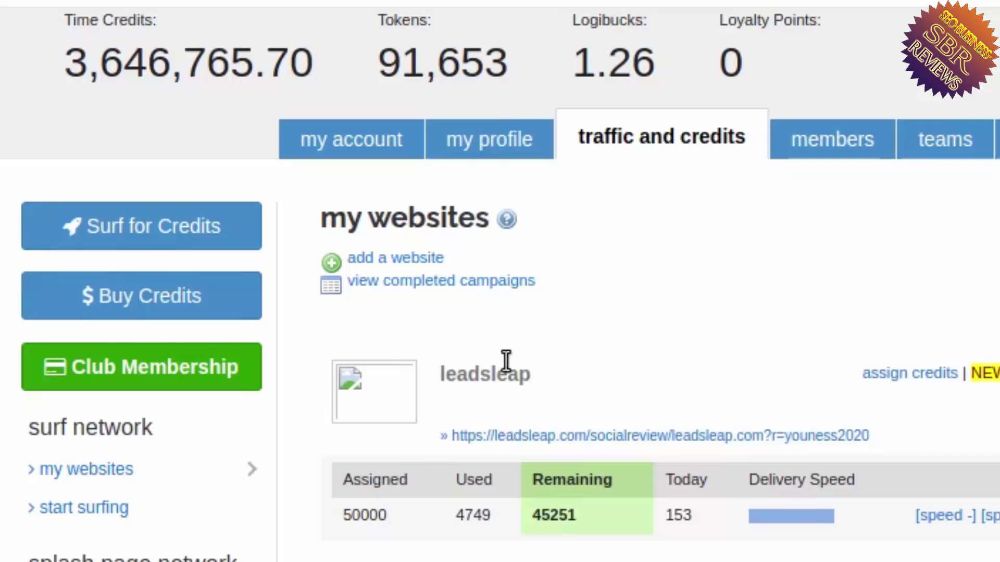
- Start adding a website to the surf network and use the saved blog name as its nickname
left_click_drag(506, 361, 669, 560)
scroll(669, 557, "down", 1)
left_click(661, 505)
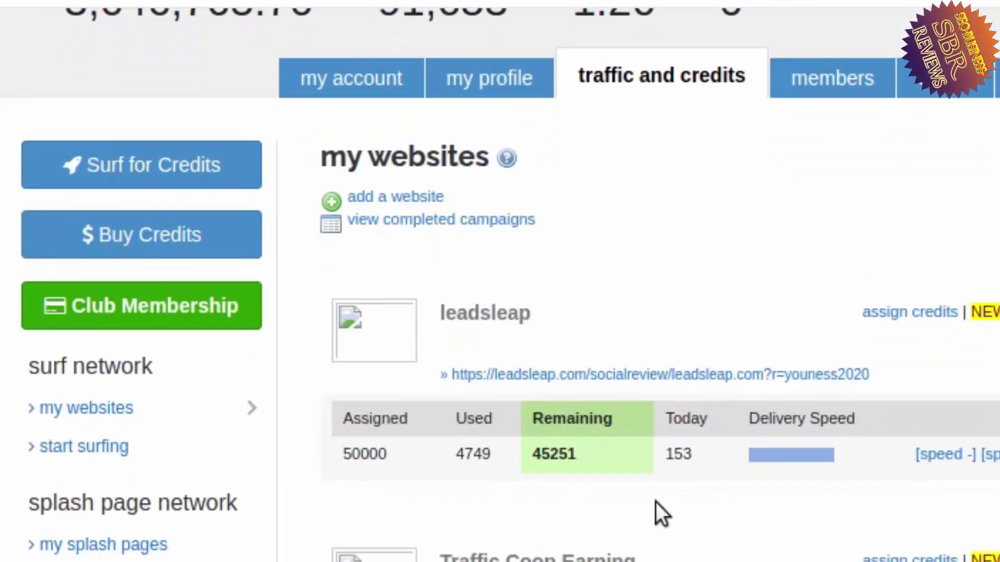
left_click(408, 196)
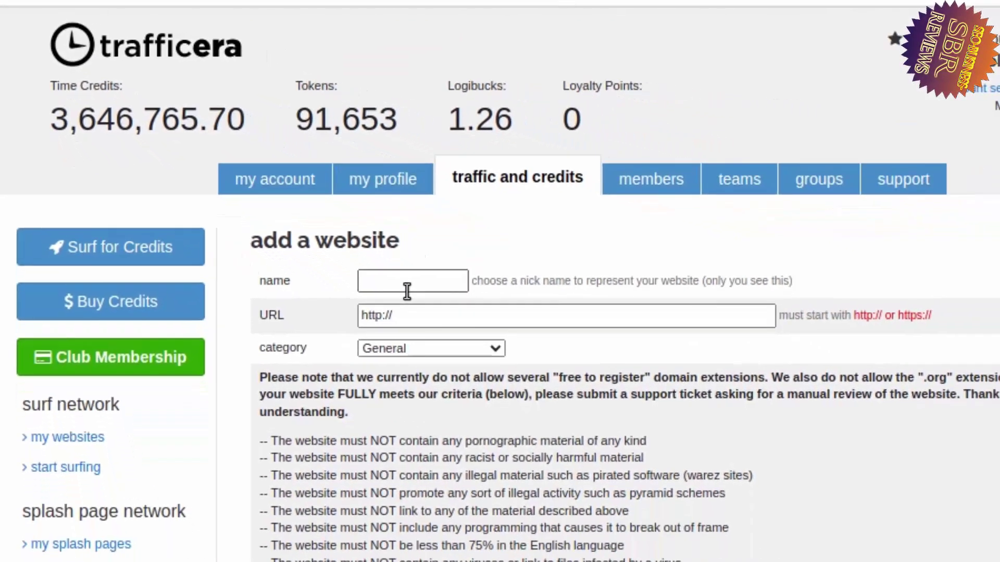
left_click(366, 259)
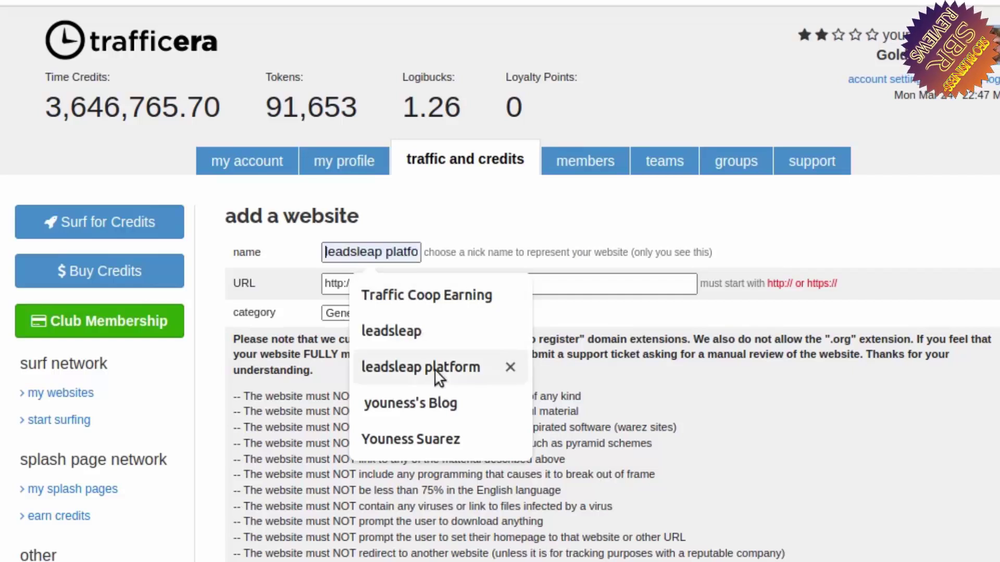
left_click(445, 410)
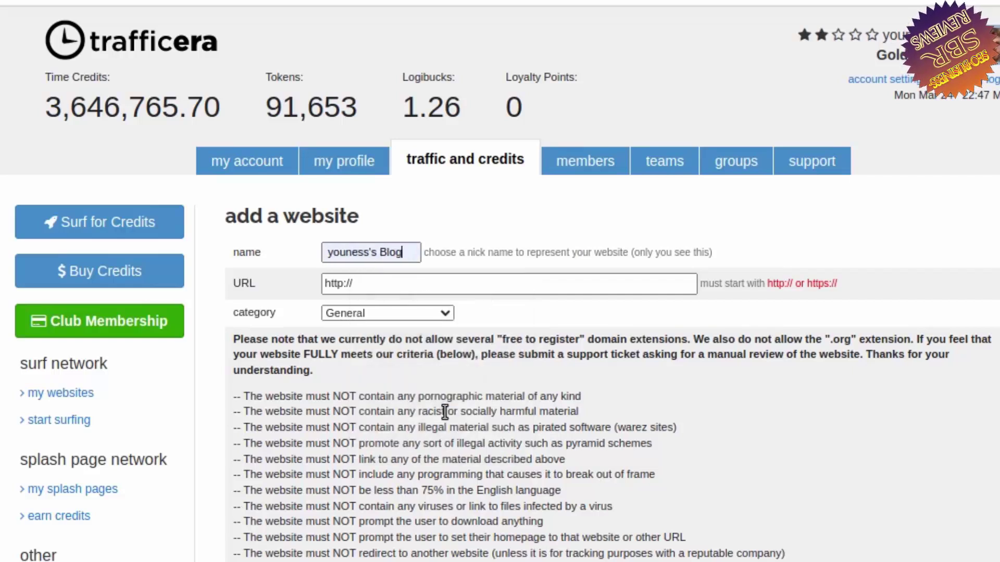
- Replace the new website's default URL with the saved submitads4free.com profile page address
left_click(419, 287)
left_click(419, 287)
double_click(419, 287)
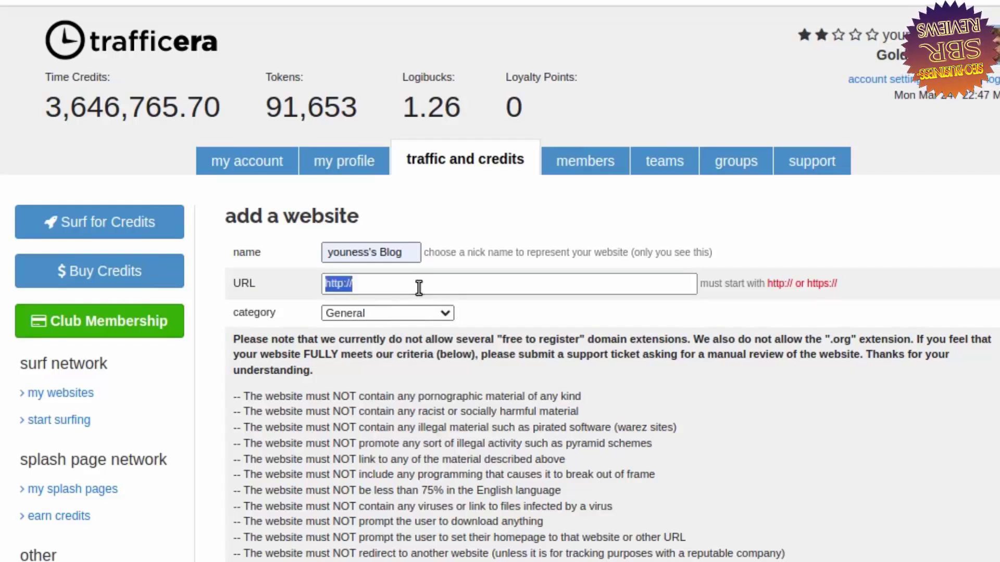
double_click(418, 287)
key("BackSpace")
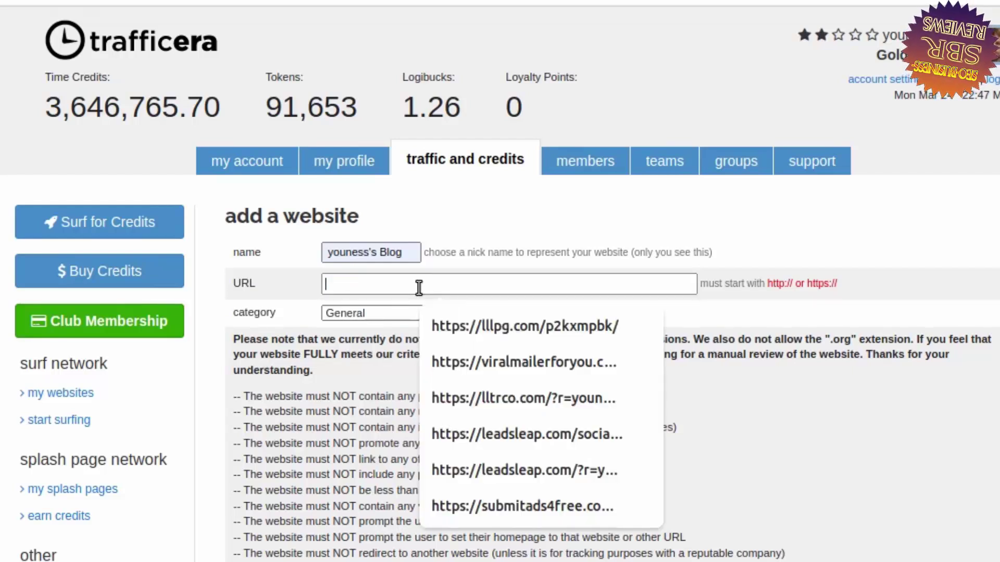
left_click(527, 509)
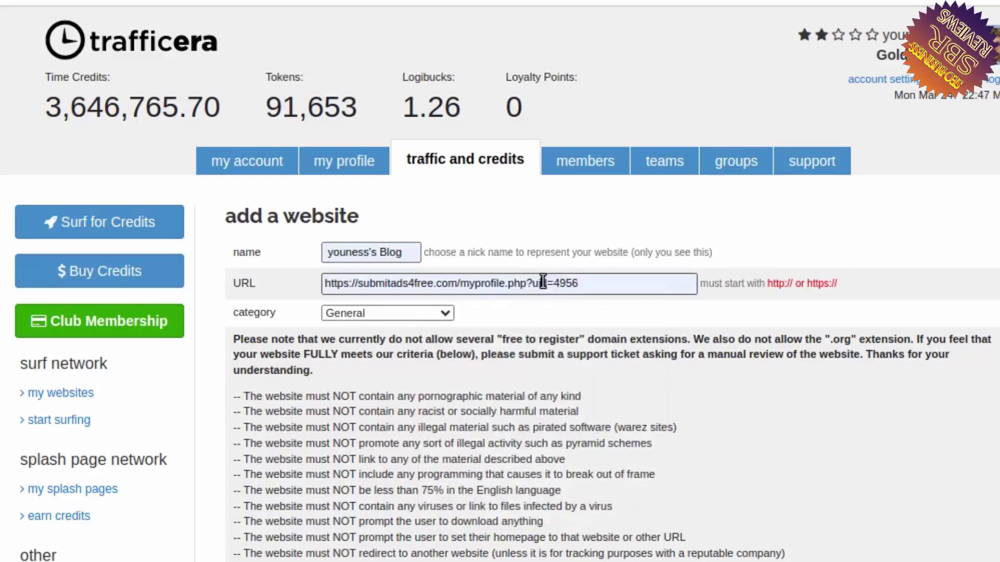
triple_click(543, 281)
left_click(543, 282)
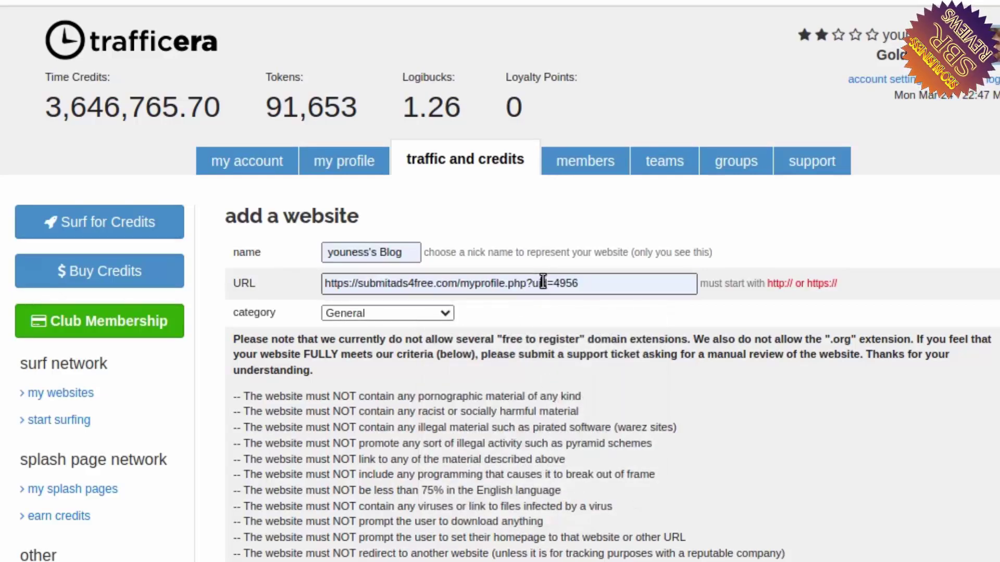
- Keep the General category, agree that the website conforms to the rules, and try to add the website
left_click(436, 314)
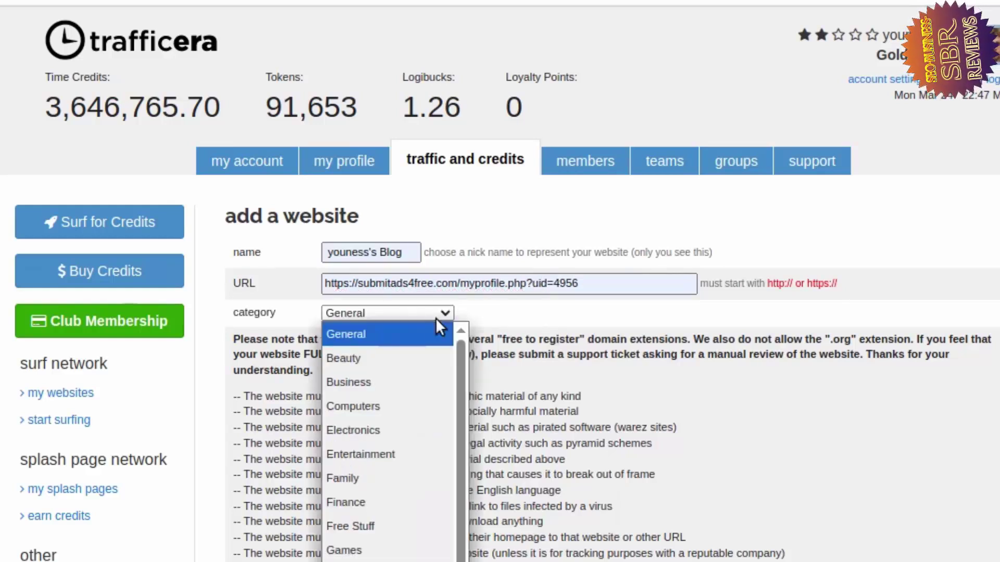
left_click(435, 317)
scroll(523, 359, "down", 6)
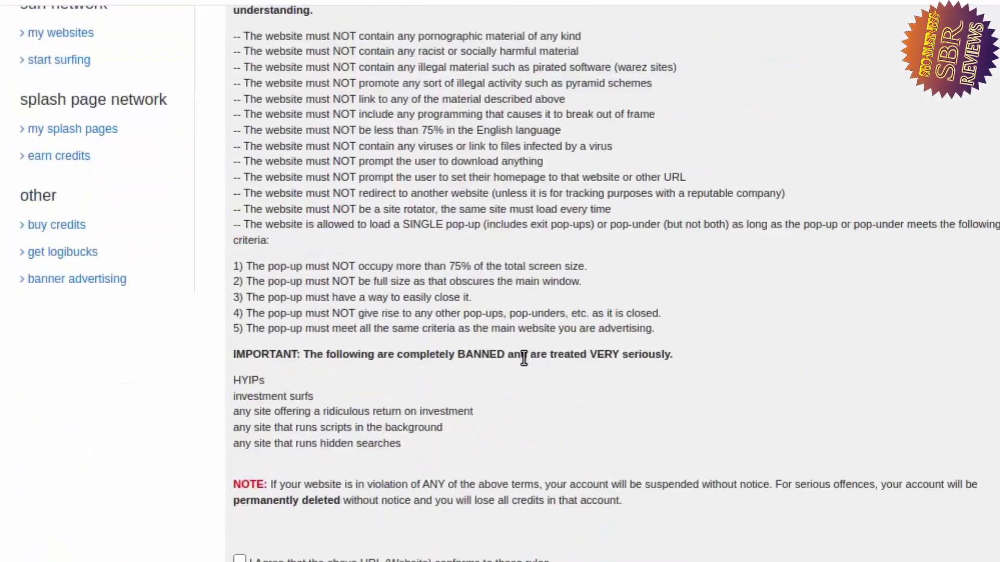
left_click(239, 559)
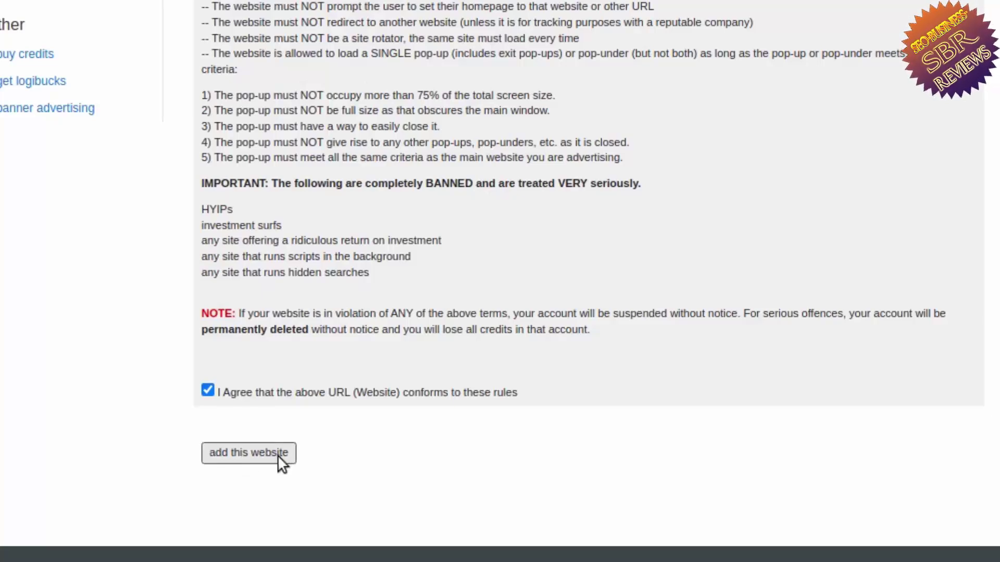
left_click(277, 456)
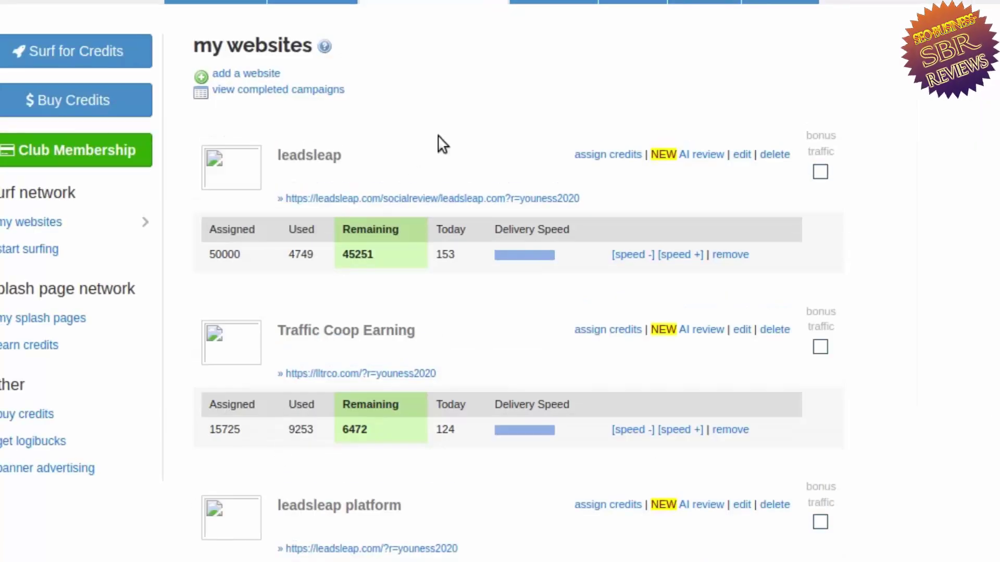
- Look through the websites list and compare each site's assigned, used and remaining credits
scroll(439, 136, "down", 3)
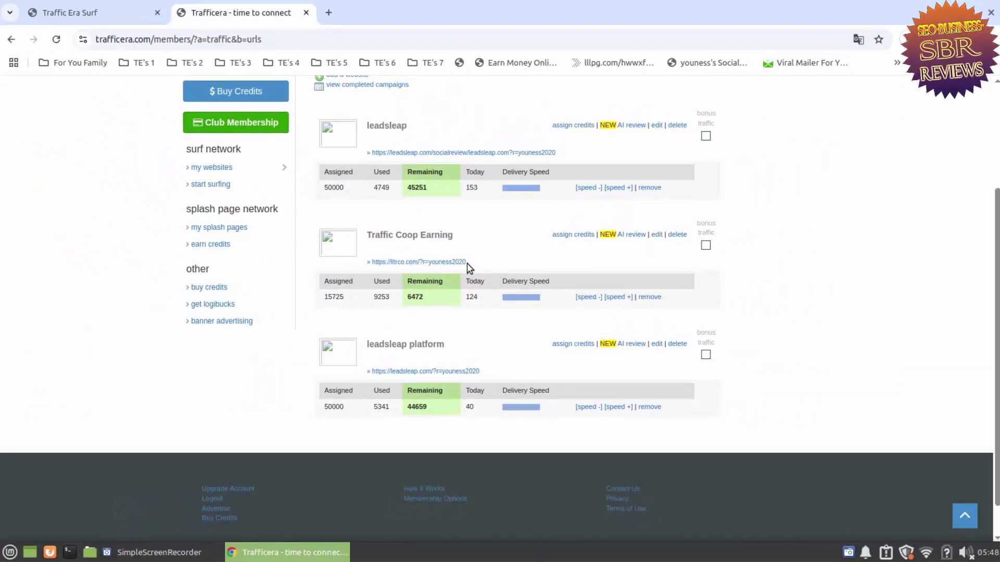
scroll(467, 264, "up", 3)
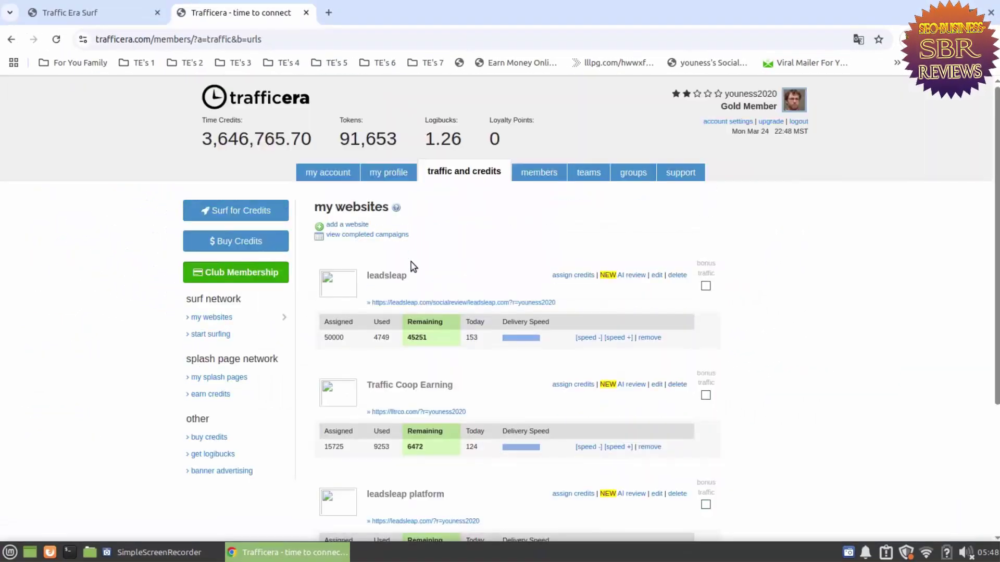
scroll(413, 267, "down", 3)
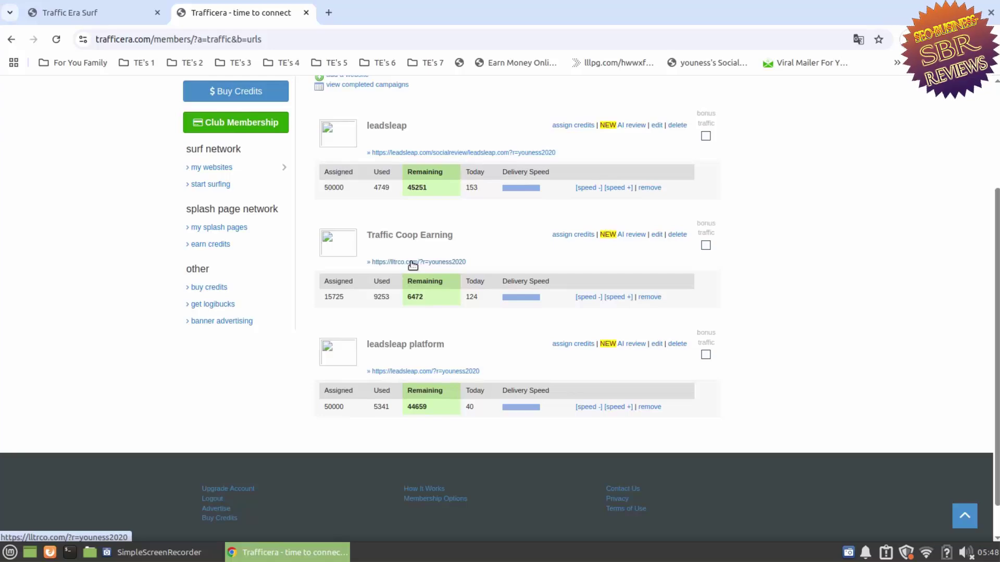
scroll(412, 265, "up", 4)
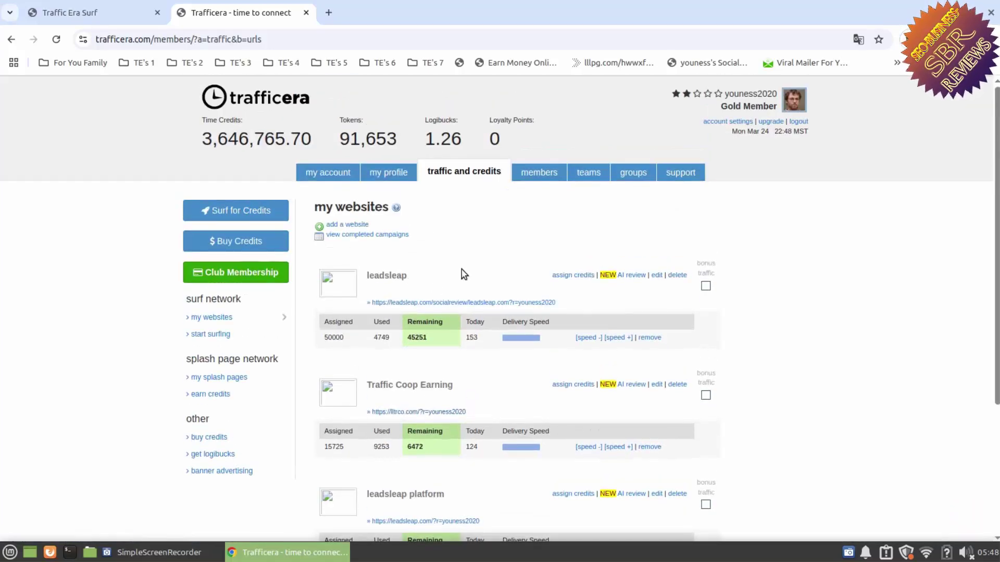
scroll(461, 270, "down", 3)
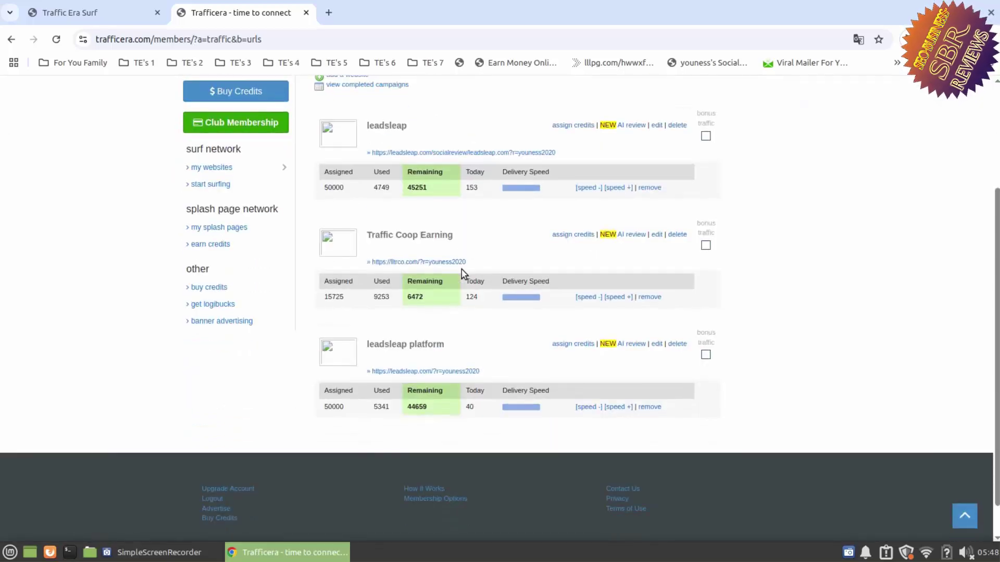
scroll(461, 270, "up", 3)
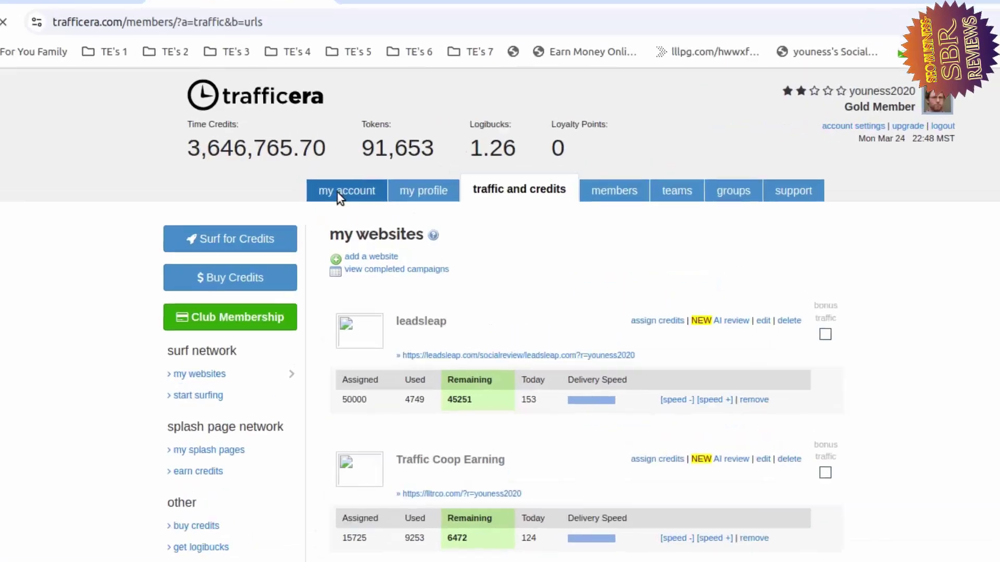
- Go to the account page, open Surf for Credits, and start surfing with the prefilled login details
left_click(337, 192)
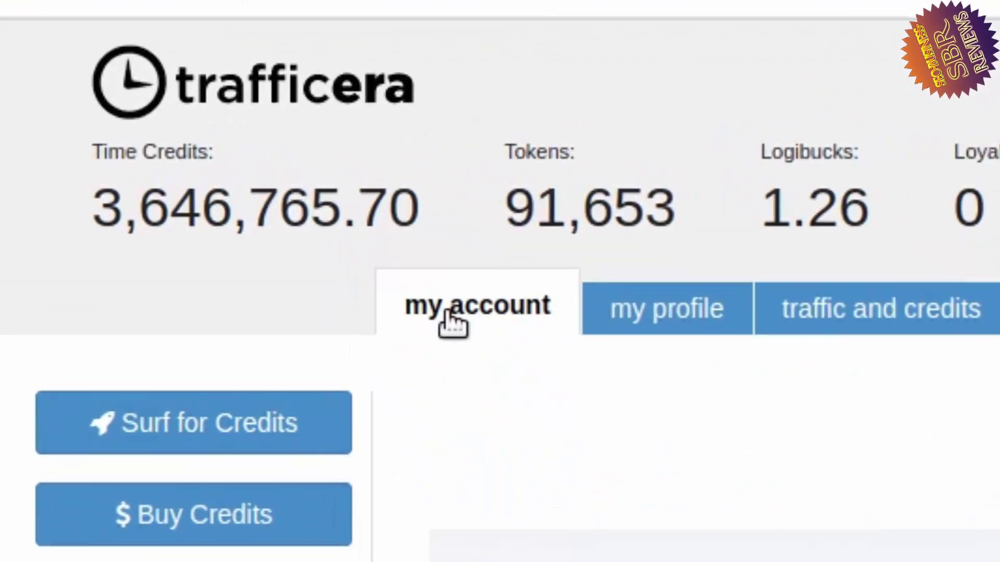
left_click(195, 426)
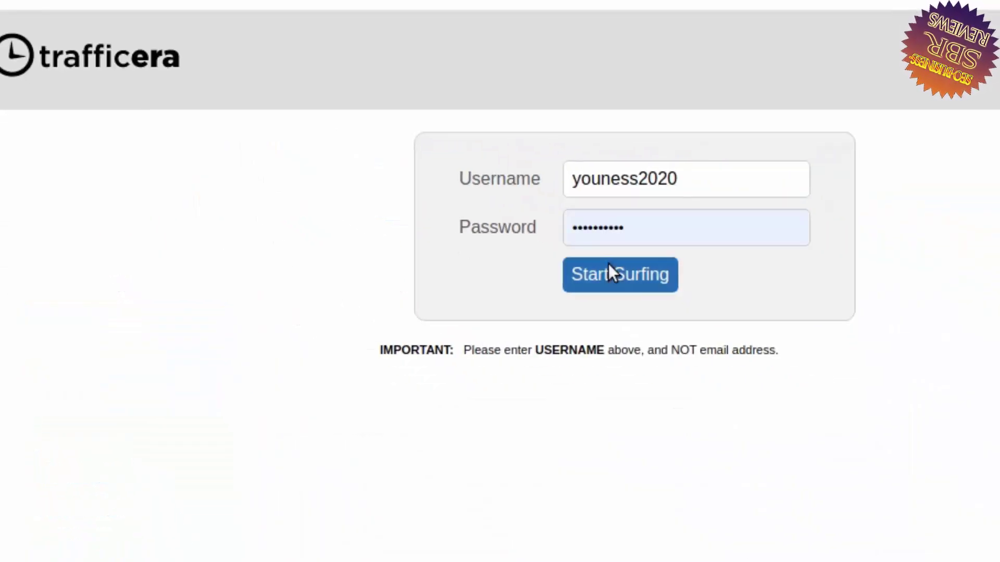
left_click(623, 279)
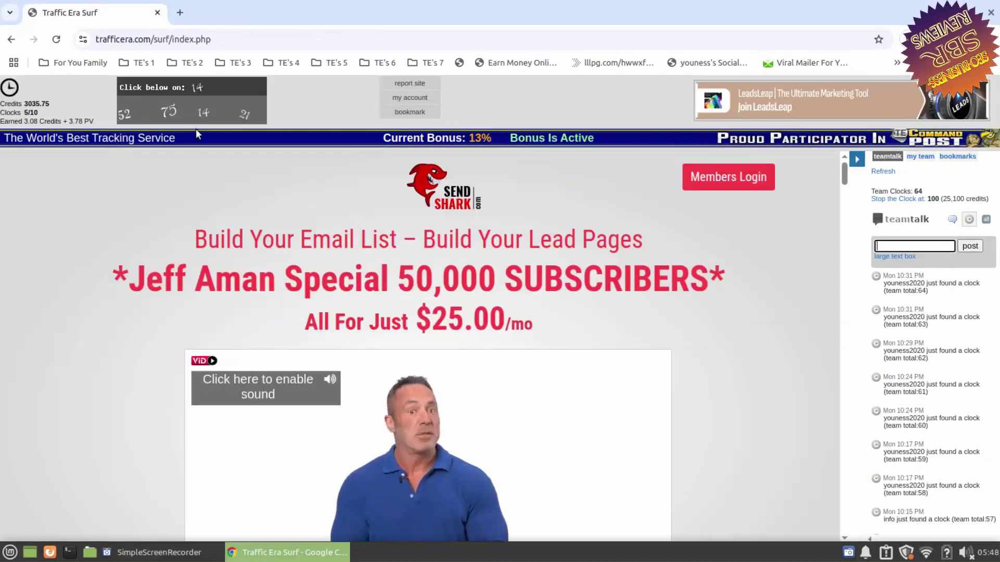
- Earn credits on five surfed sites by choosing the number that matches each prompt, including 14, 45, 54 and 51
left_click(206, 116)
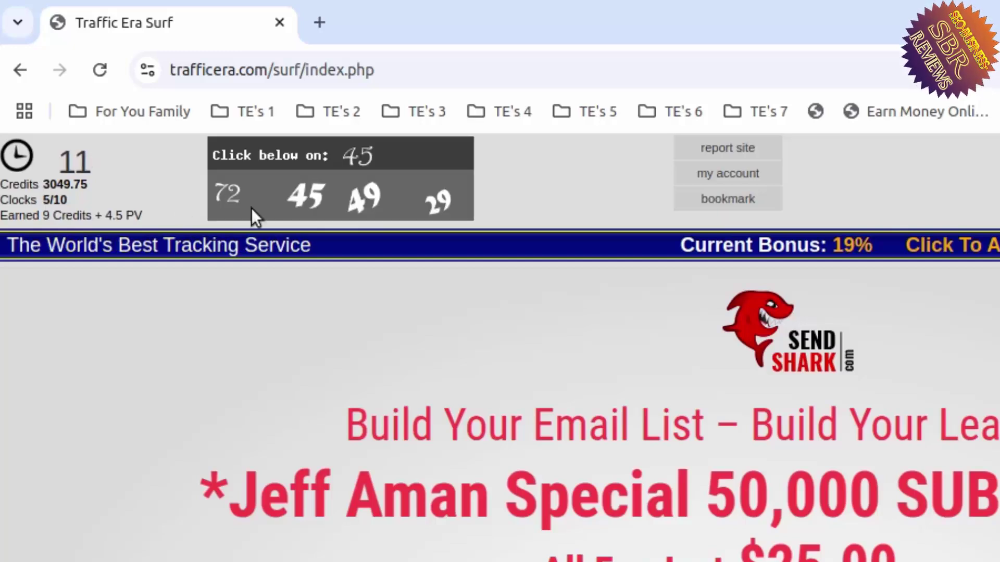
left_click(305, 195)
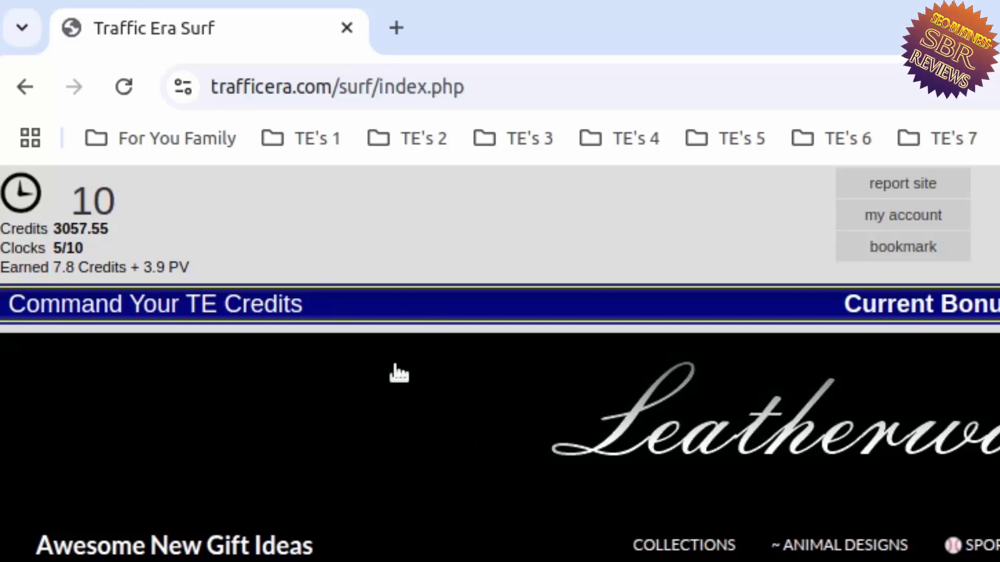
left_click(463, 255)
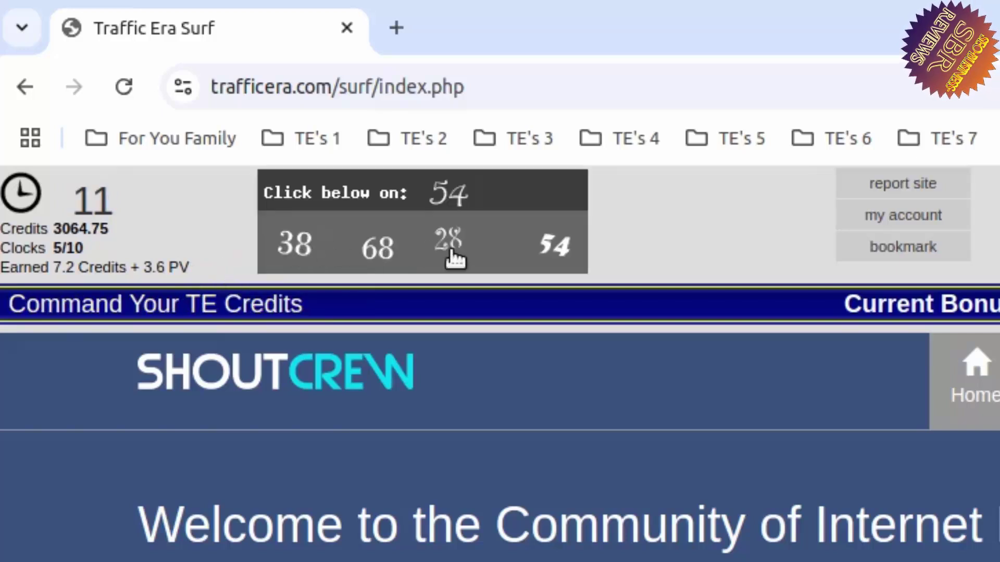
left_click(554, 248)
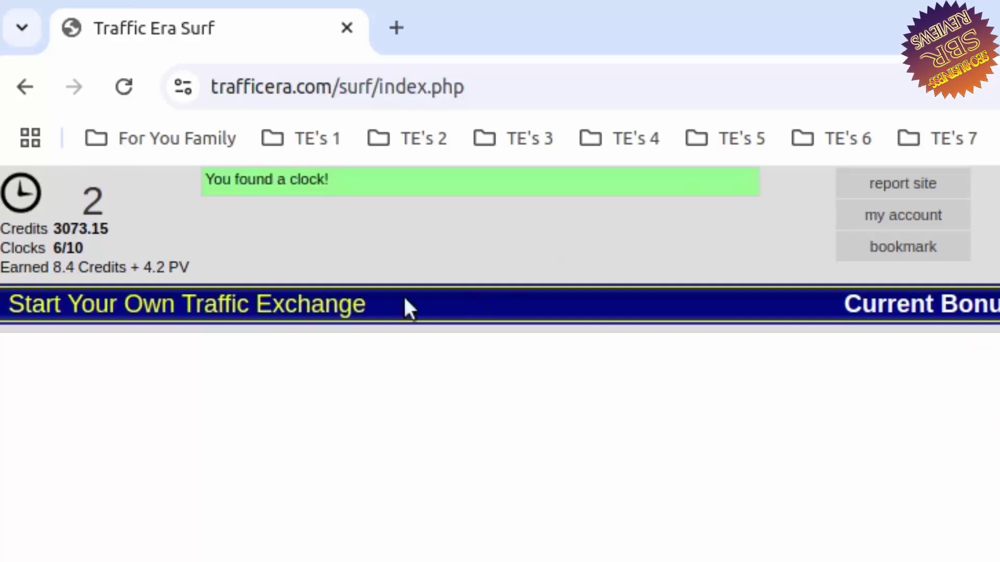
double_click(305, 179)
triple_click(306, 179)
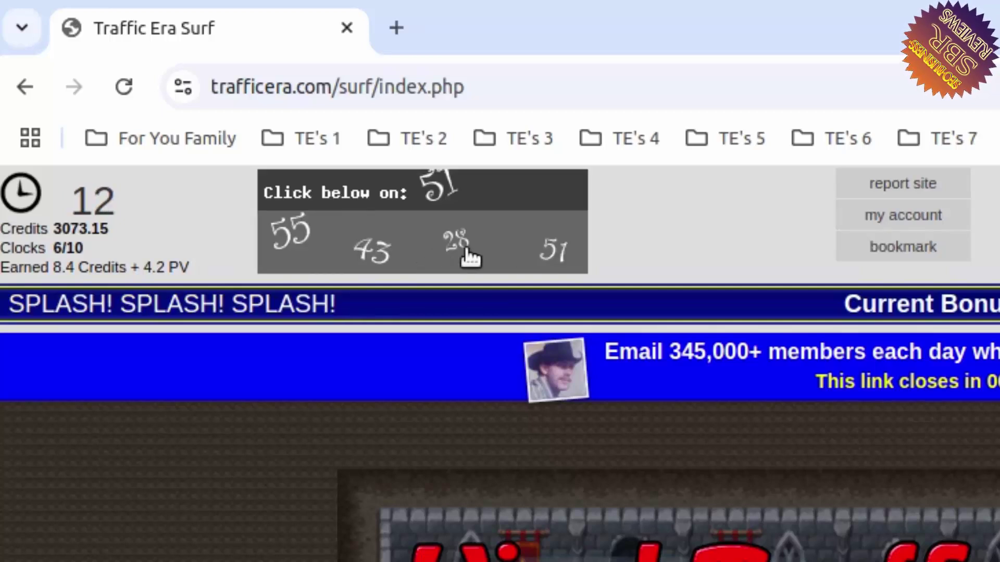
left_click(548, 253)
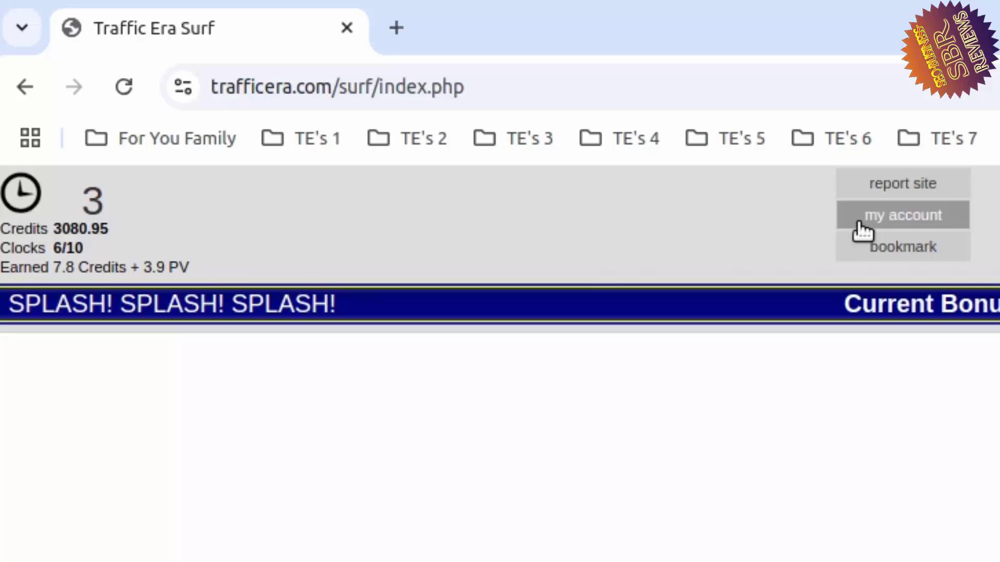
- Return from surfing to the account page and check the updated Time Credits balance
left_click(859, 224)
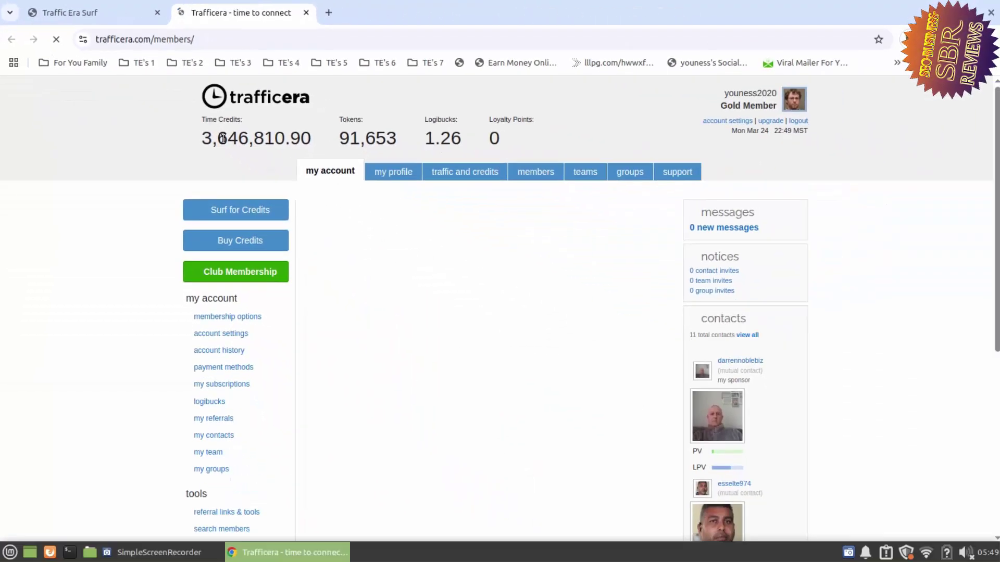
left_click_drag(213, 138, 369, 142)
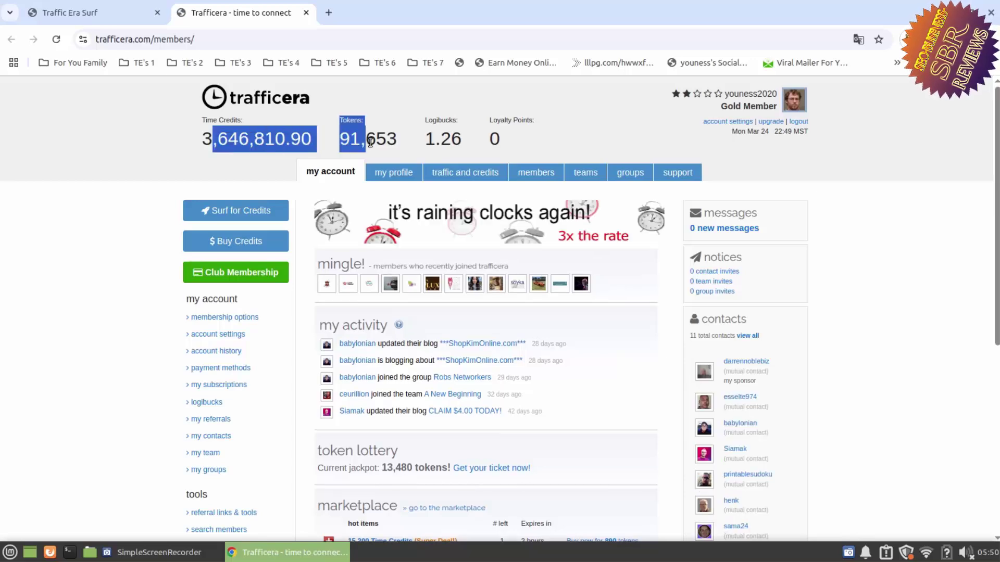
left_click(369, 142)
- Find the token lottery section on the account page and open its ticket page
scroll(317, 246, "down", 6)
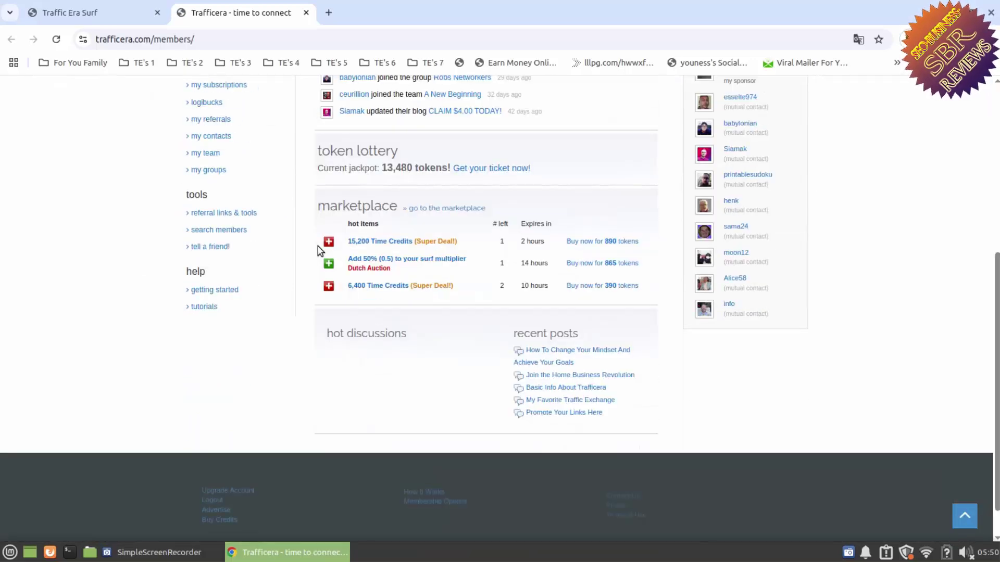
triple_click(342, 152)
left_click(427, 160)
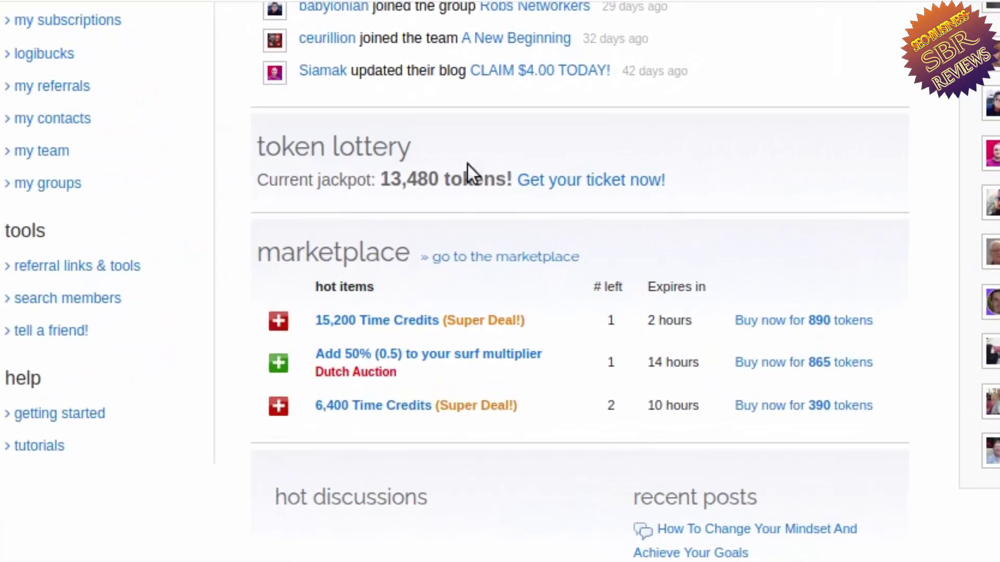
left_click(583, 187)
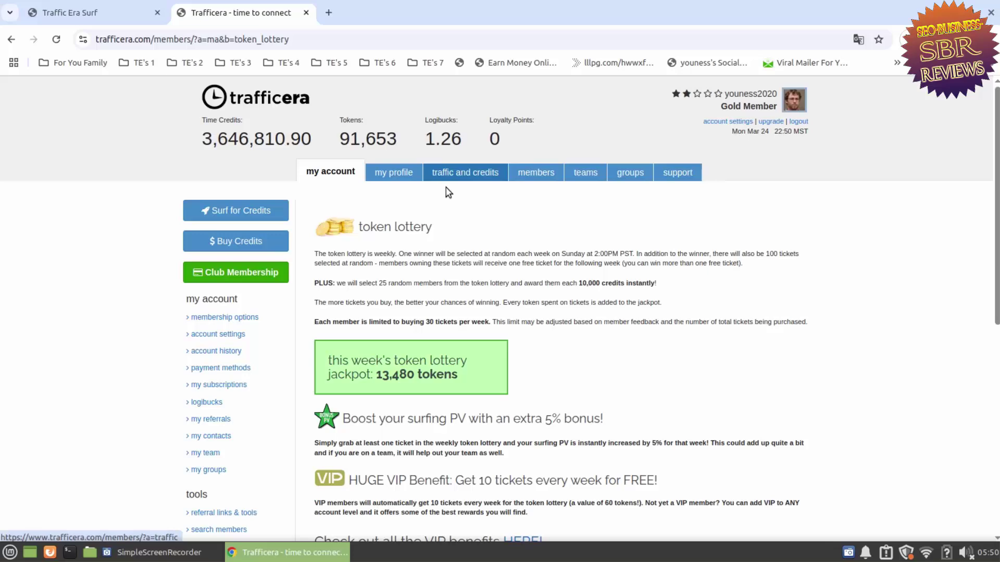
- Read through the token lottery details and check the number of tickets held for this week
triple_click(405, 228)
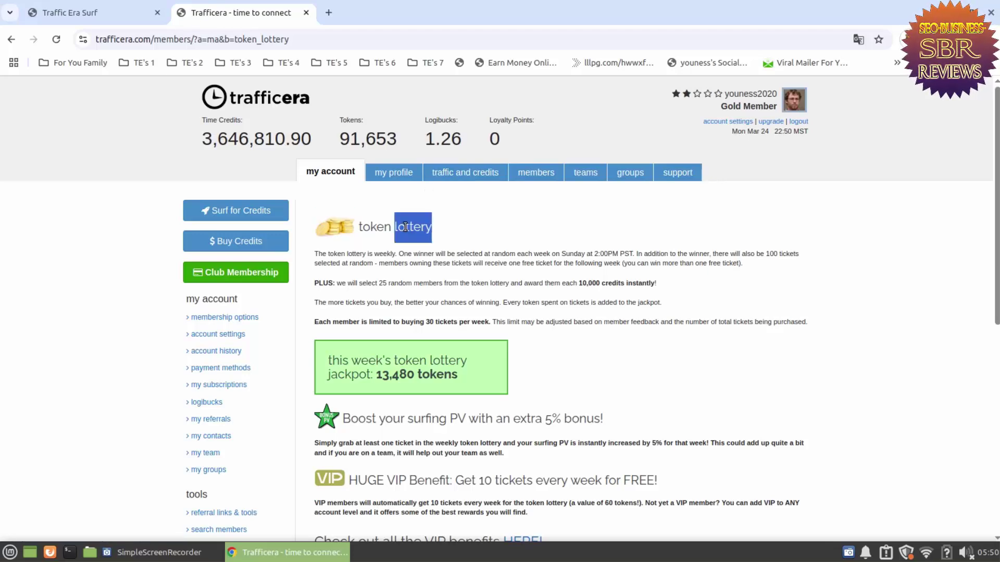
left_click(405, 227)
scroll(434, 243, "down", 5)
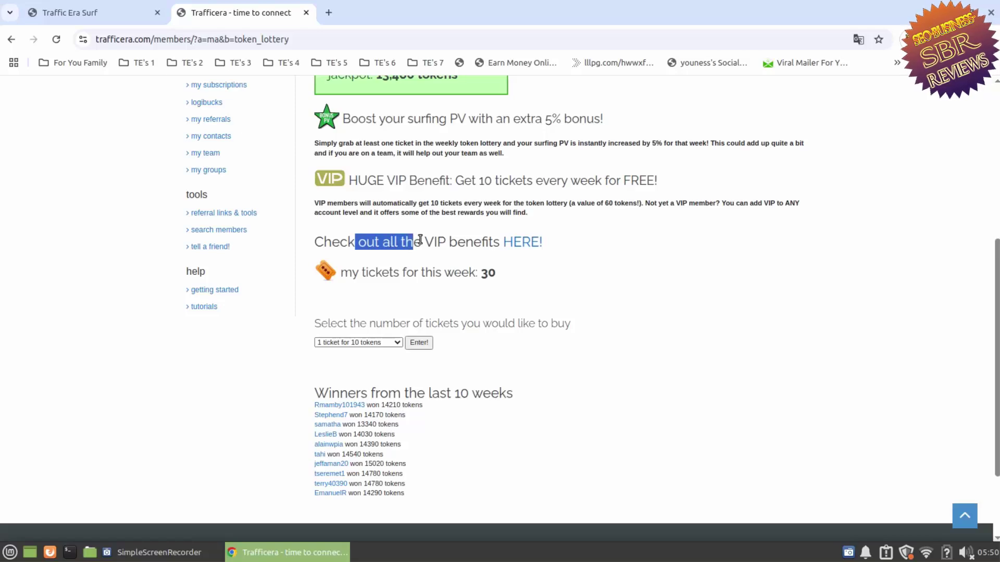
left_click_drag(362, 268, 478, 268)
triple_click(479, 266)
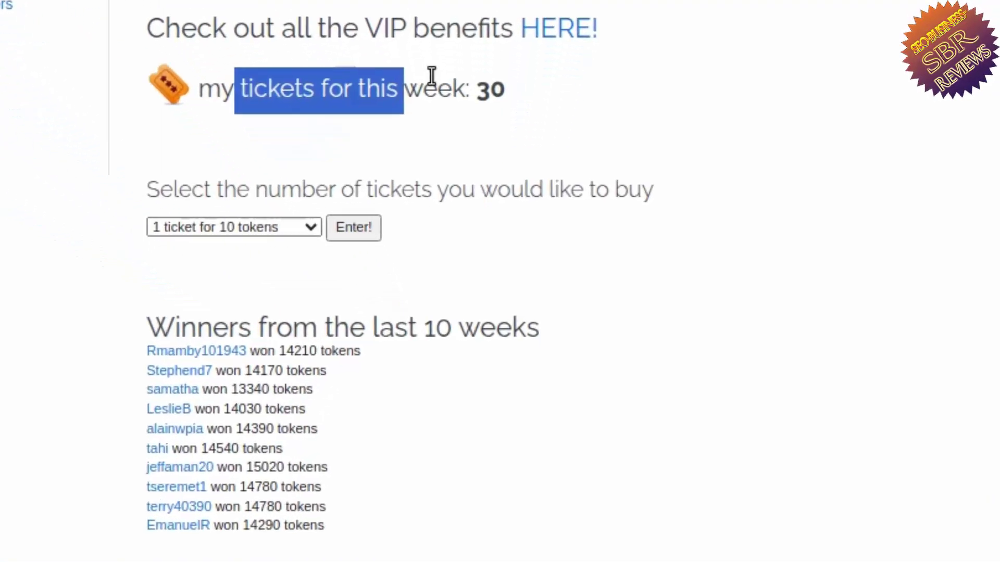
- Check the ticket purchase options and reread the token lottery's jackpot, surfing bonus and VIP ticket details
left_click(470, 62)
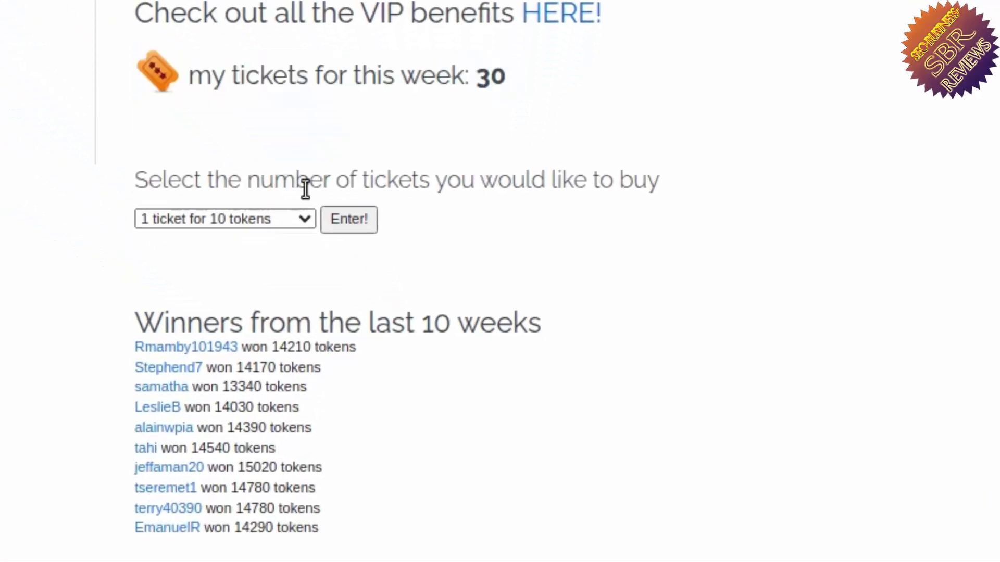
left_click(240, 217)
left_click(240, 217)
left_click(239, 217)
left_click(239, 217)
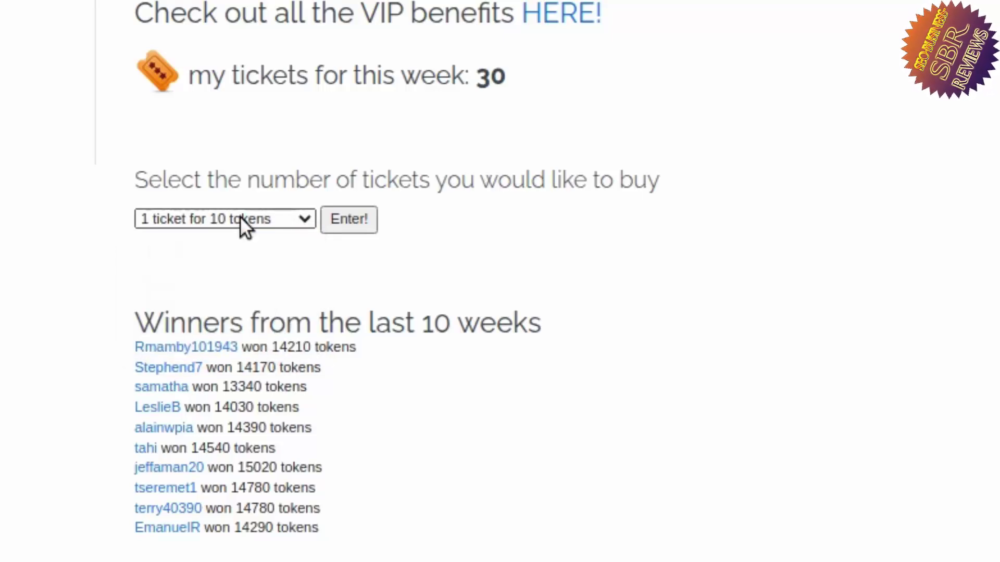
scroll(216, 62, "up", 10)
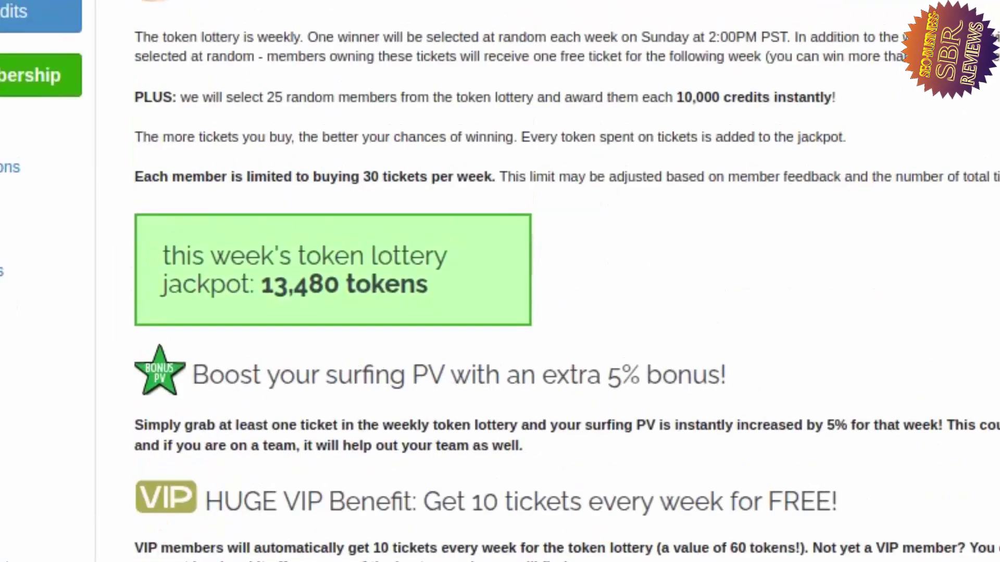
scroll(265, 79, "down", 11)
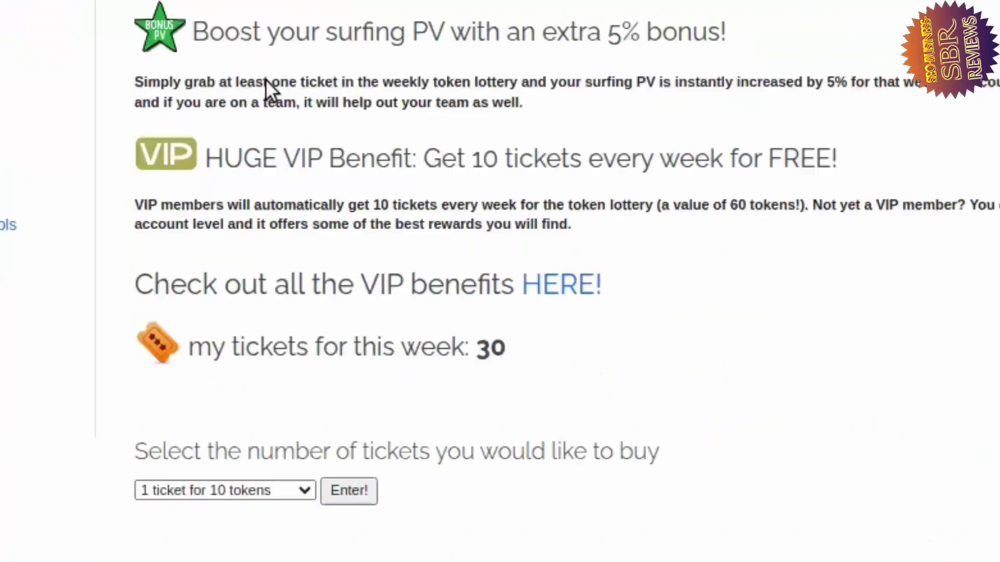
left_click(256, 224)
left_click(256, 224)
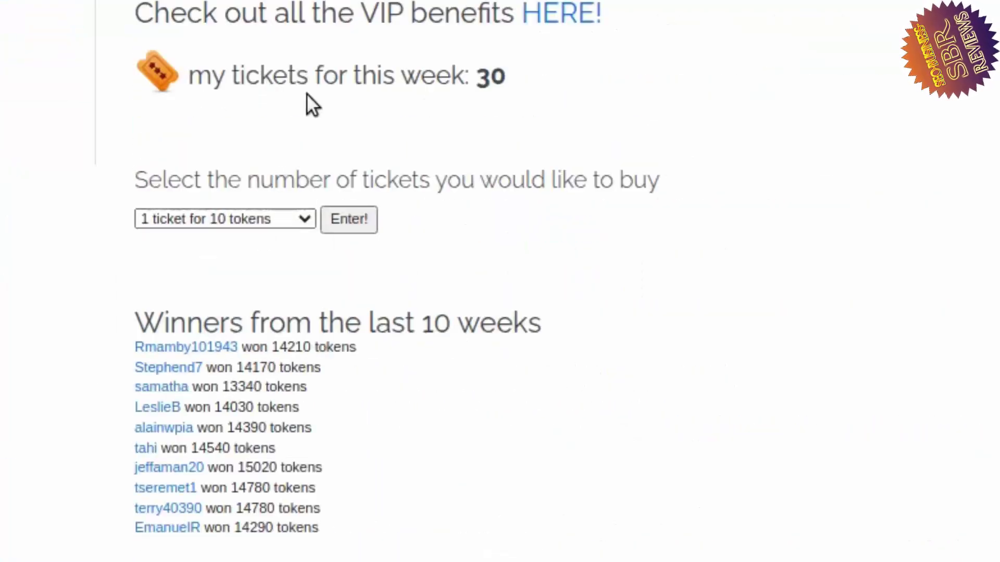
- Open the team rankings and view the page of the top-ranked team, A New Beginning
scroll(345, 40, "up", 10)
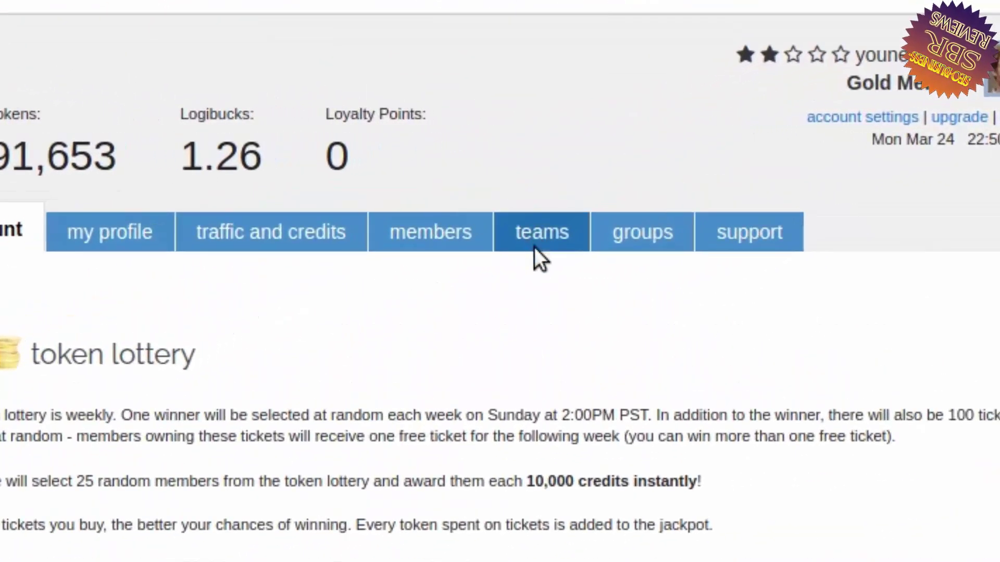
left_click(583, 172)
scroll(395, 328, "down", 5)
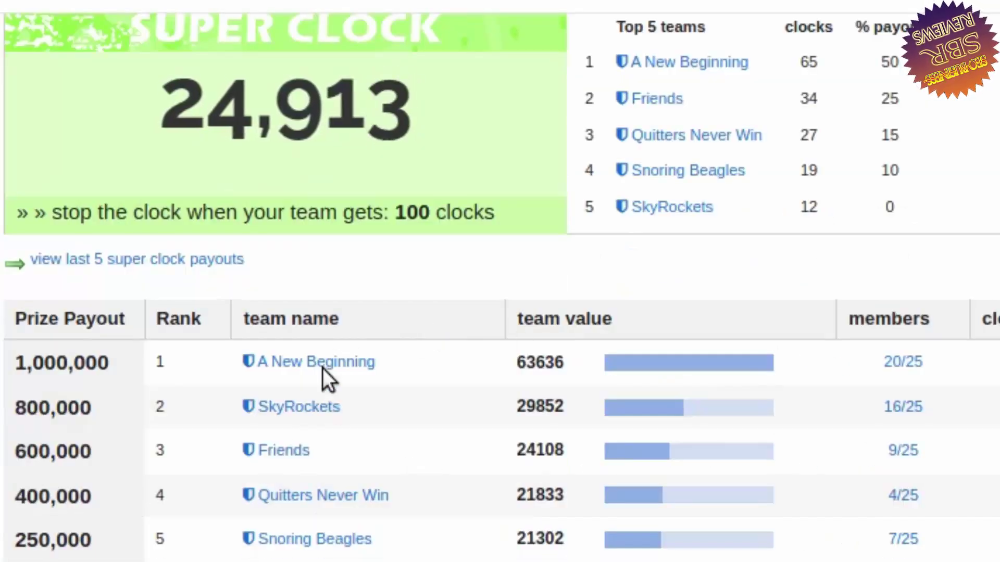
left_click(345, 363)
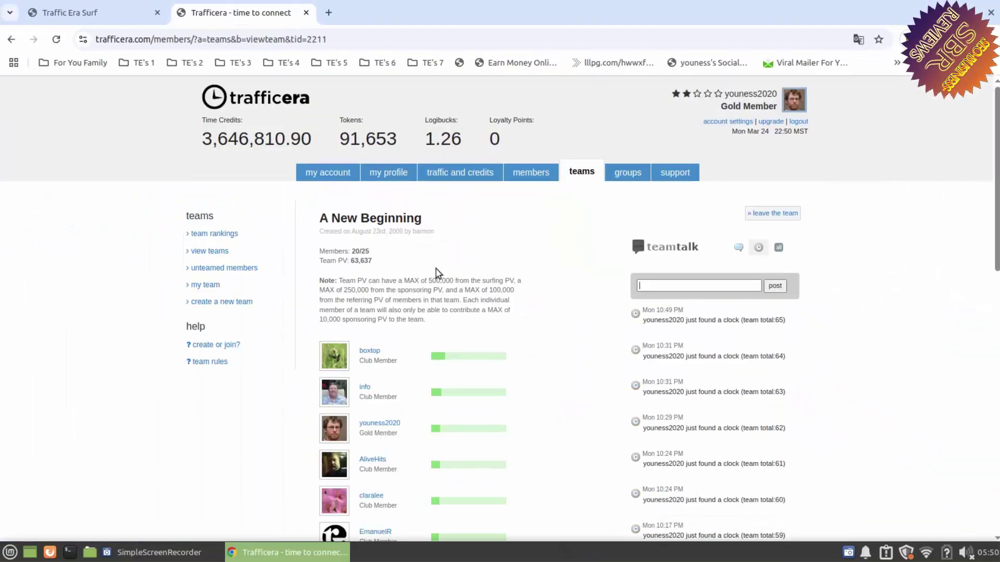
- Look through the team's member list with membership levels and contribution bars, and return to the account page
scroll(436, 270, "down", 3)
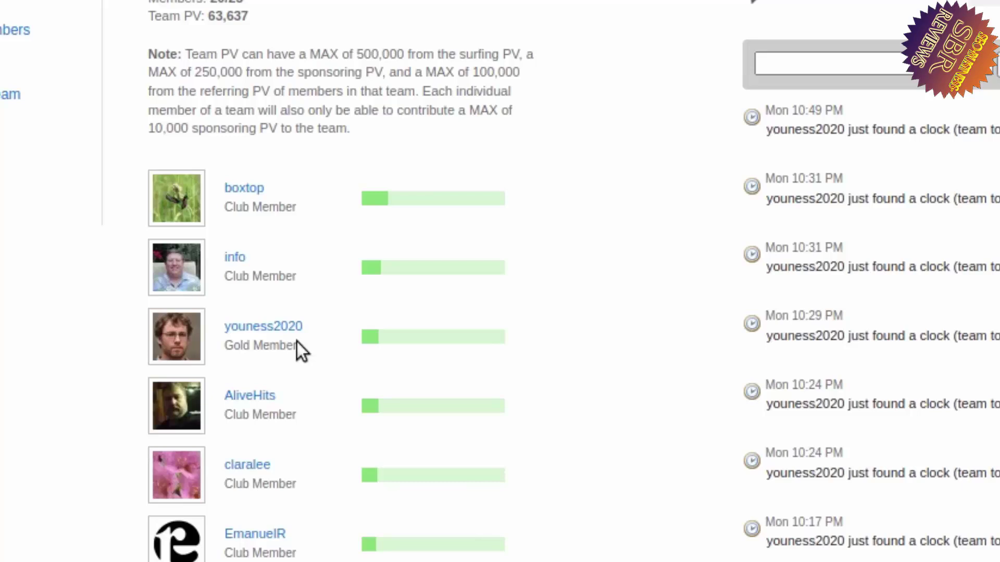
left_click_drag(297, 344, 261, 333)
left_click_drag(240, 376, 260, 404)
triple_click(231, 364)
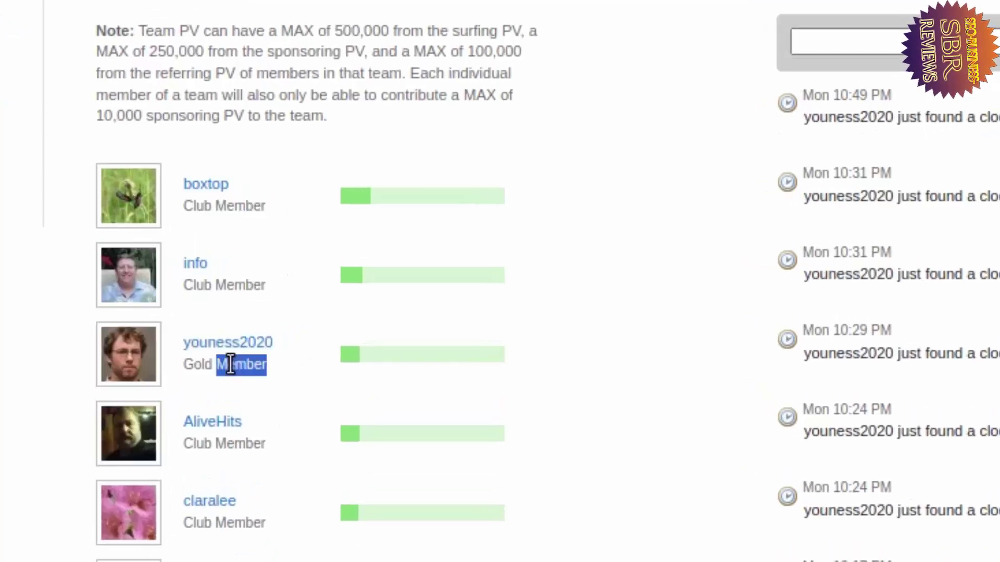
scroll(302, 390, "down", 10)
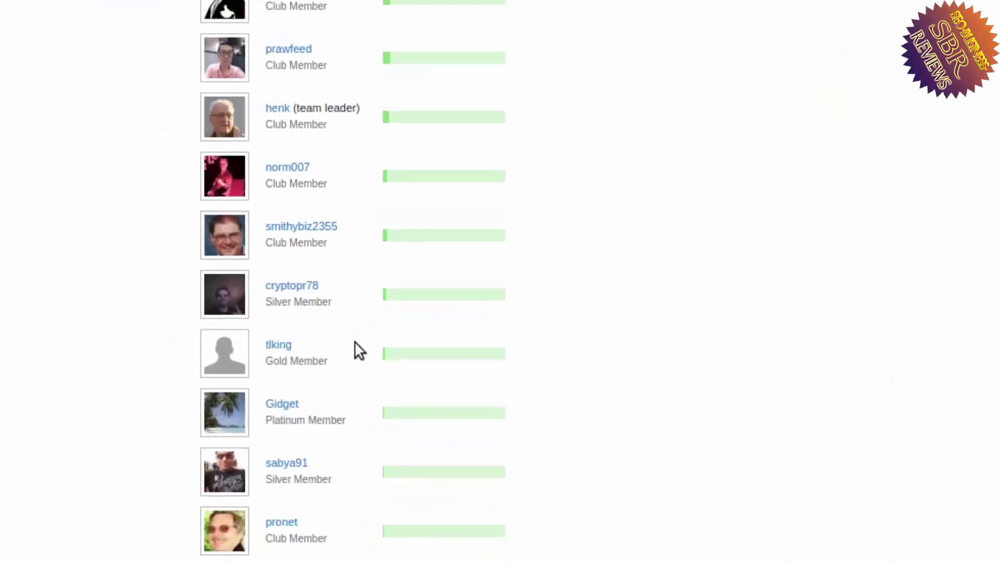
scroll(355, 341, "up", 10)
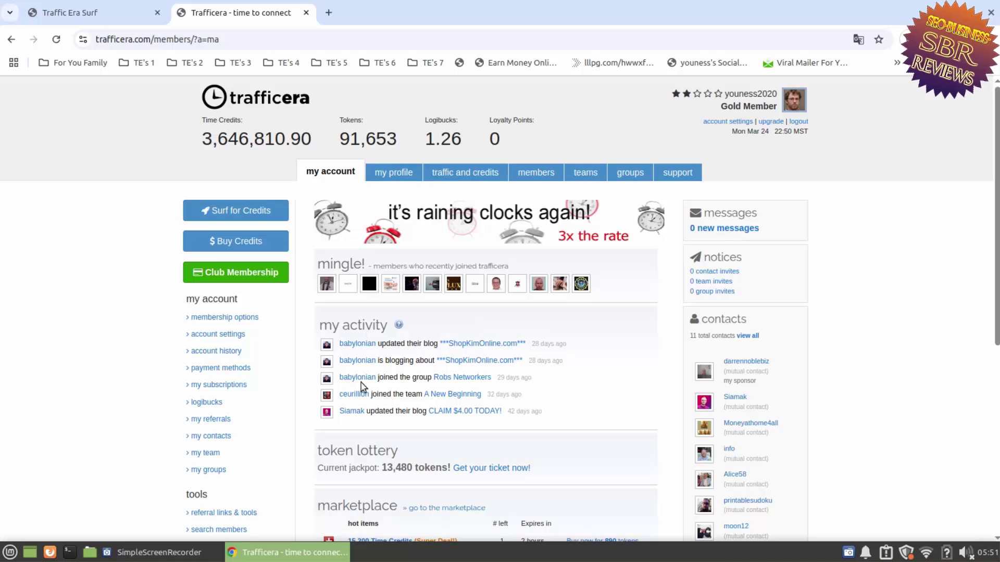
left_click(156, 552)
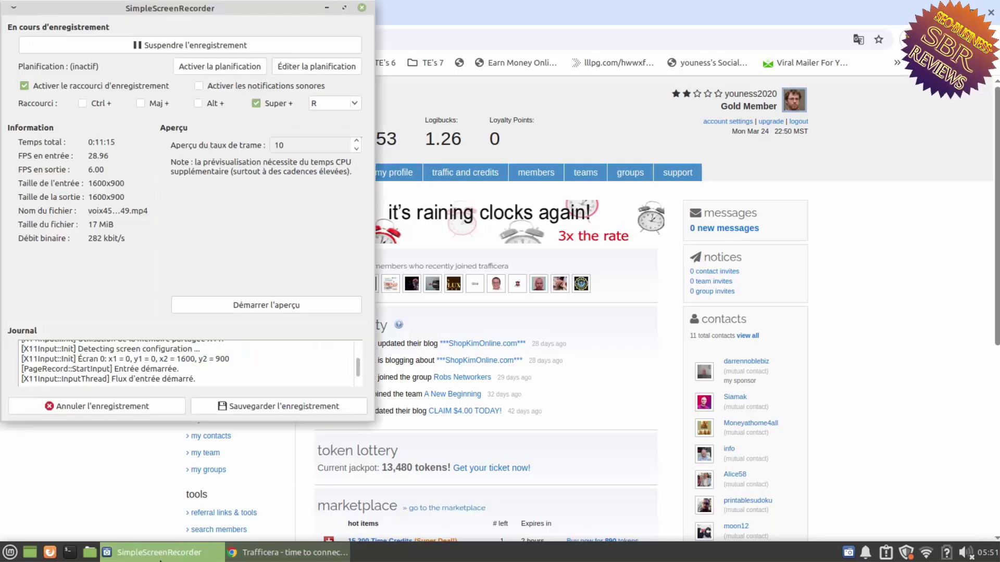